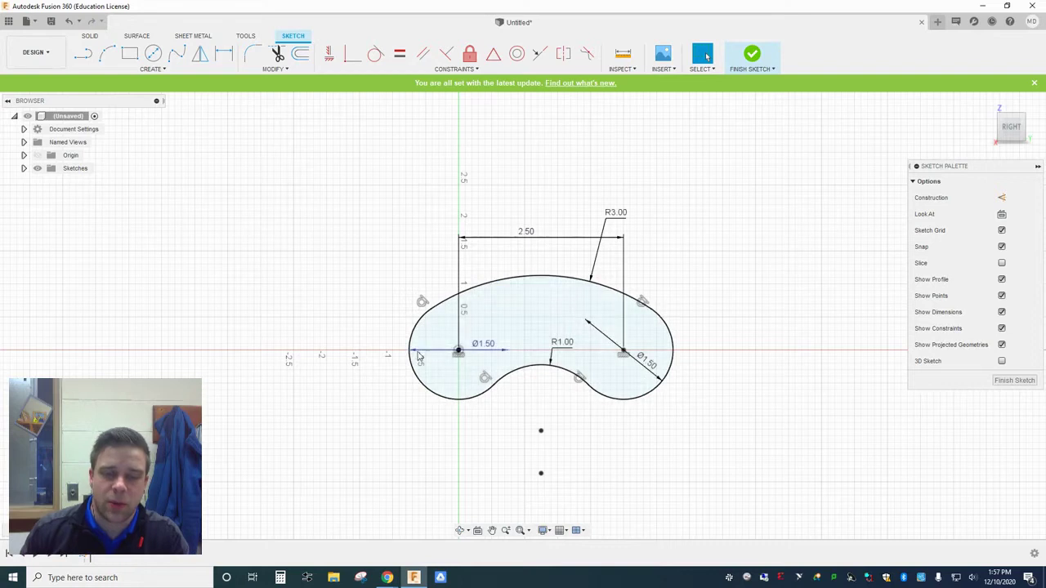
Finish the kidney profile sketch dimensioned with Ø1.50 circles and R3.00 and R1.00 arcs
left_click(753, 64)
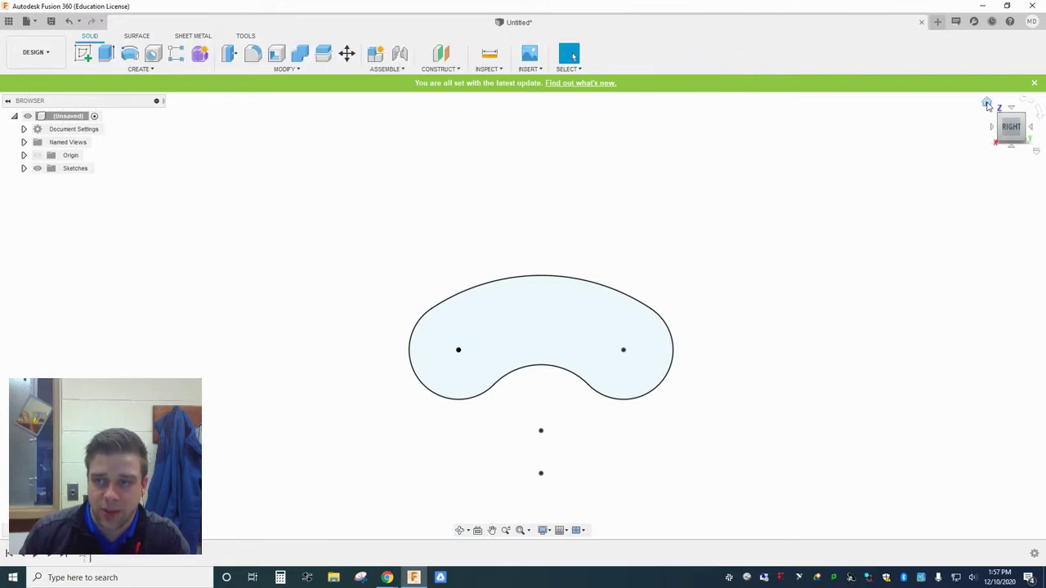
Start a new sketch, swinging the view from front back to isometric to see the origin planes
scroll(359, 233, "down", 5)
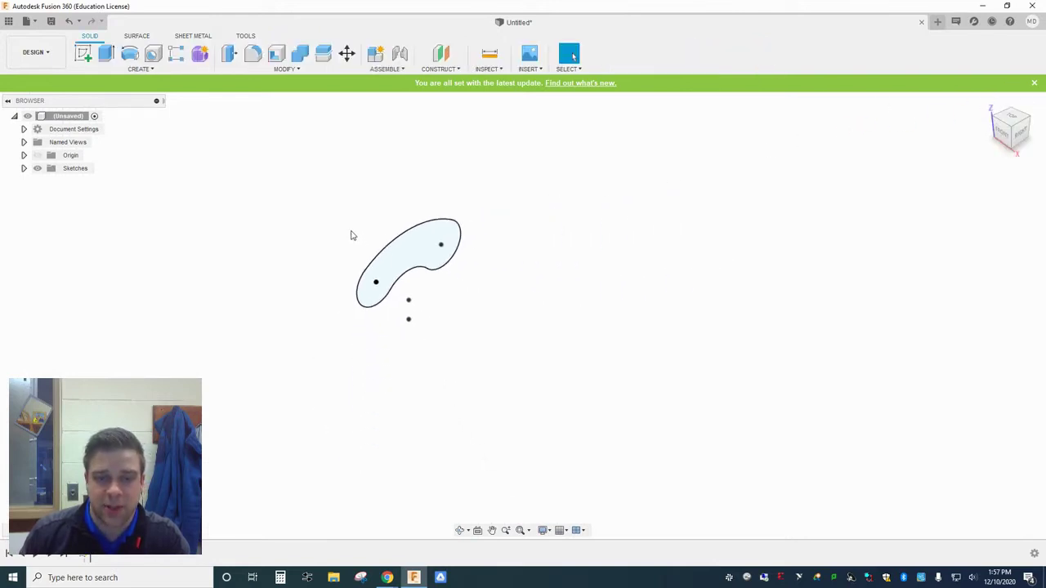
scroll(355, 223, "down", 2)
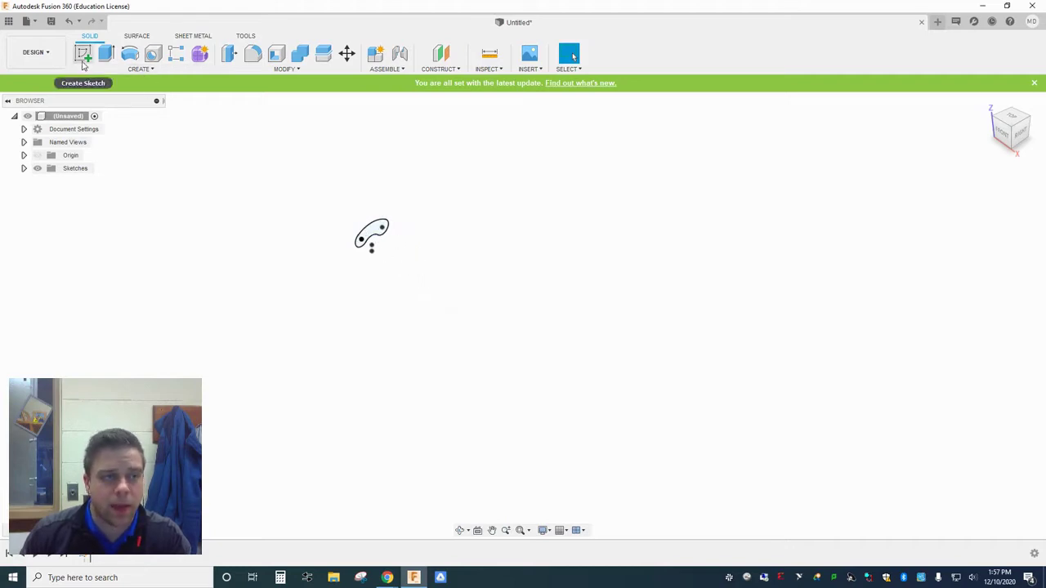
left_click(83, 54)
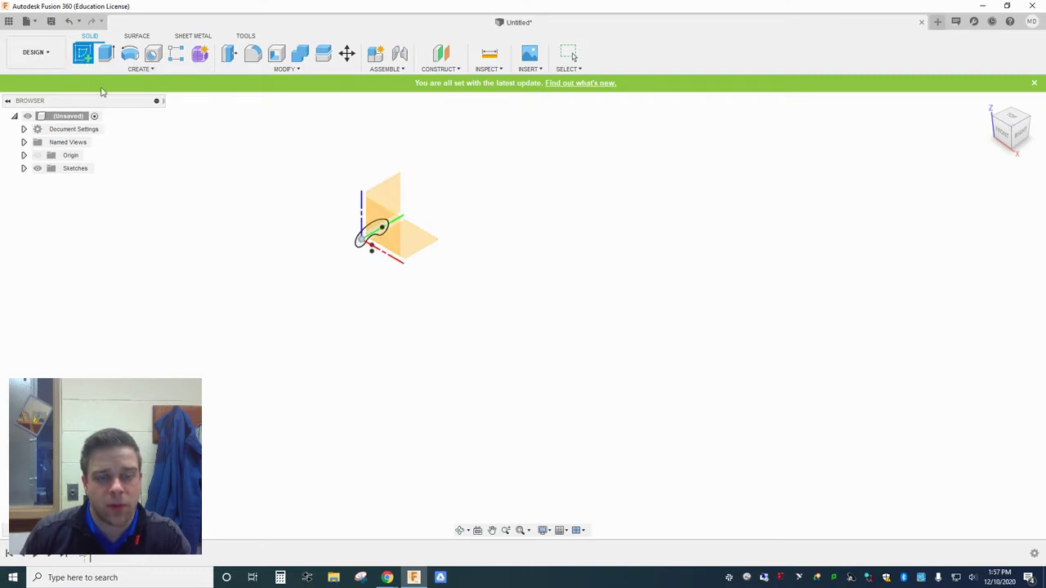
scroll(348, 249, "up", 3)
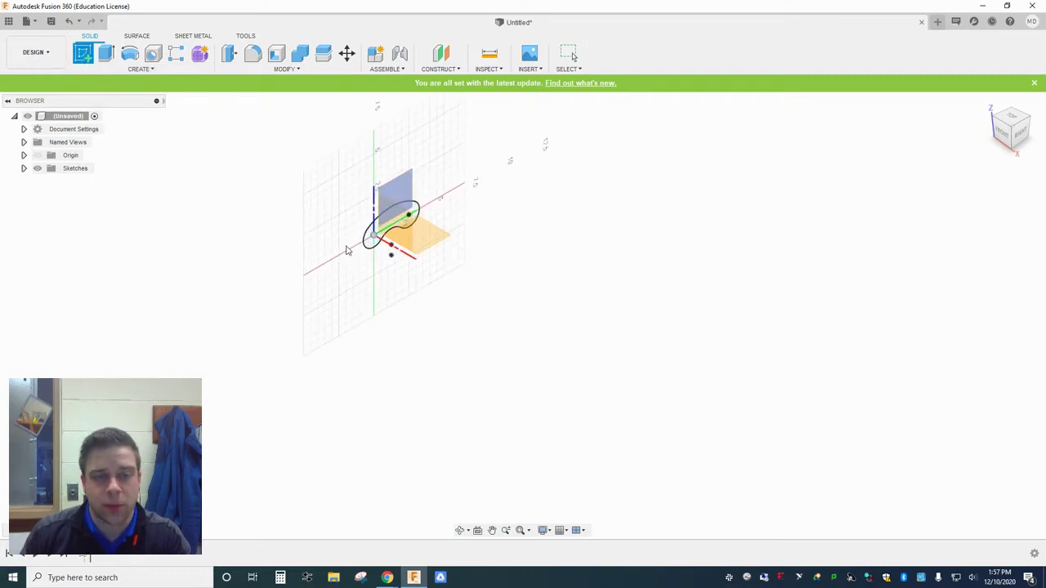
scroll(372, 247, "down", 3)
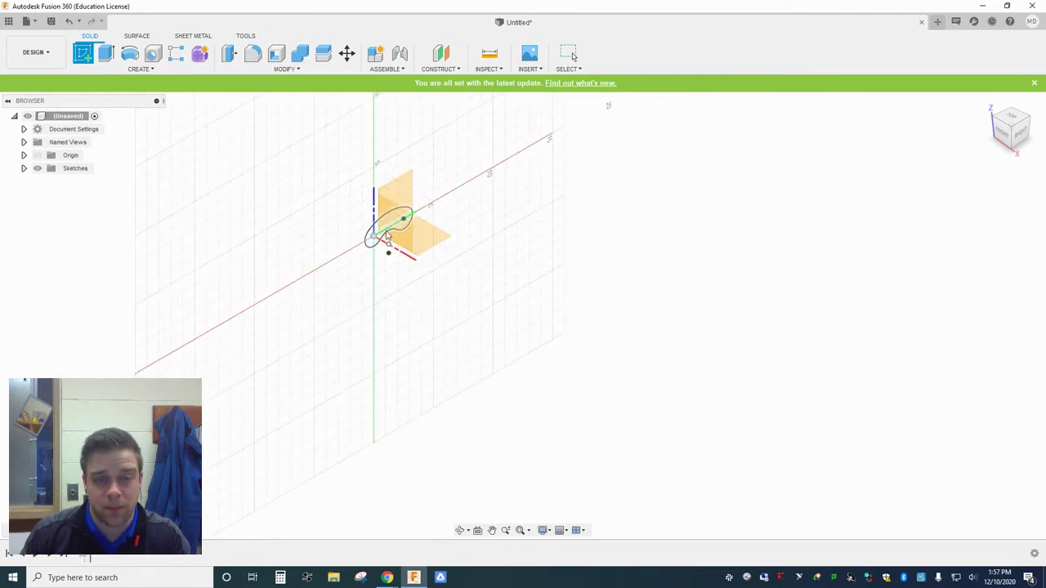
left_click(1003, 135)
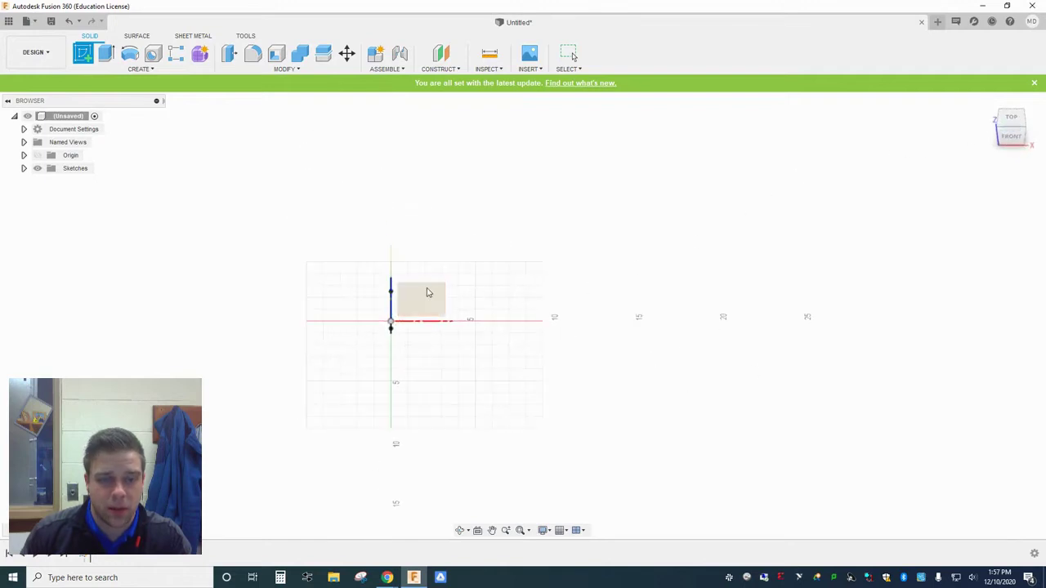
left_click(1023, 129)
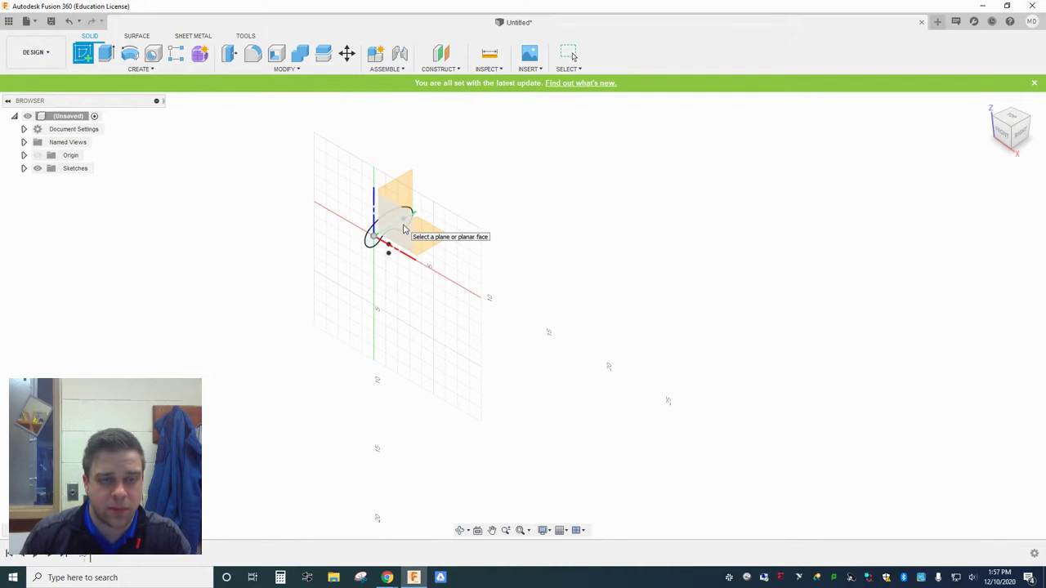
Place the new sketch on the XZ front plane
left_click(401, 229)
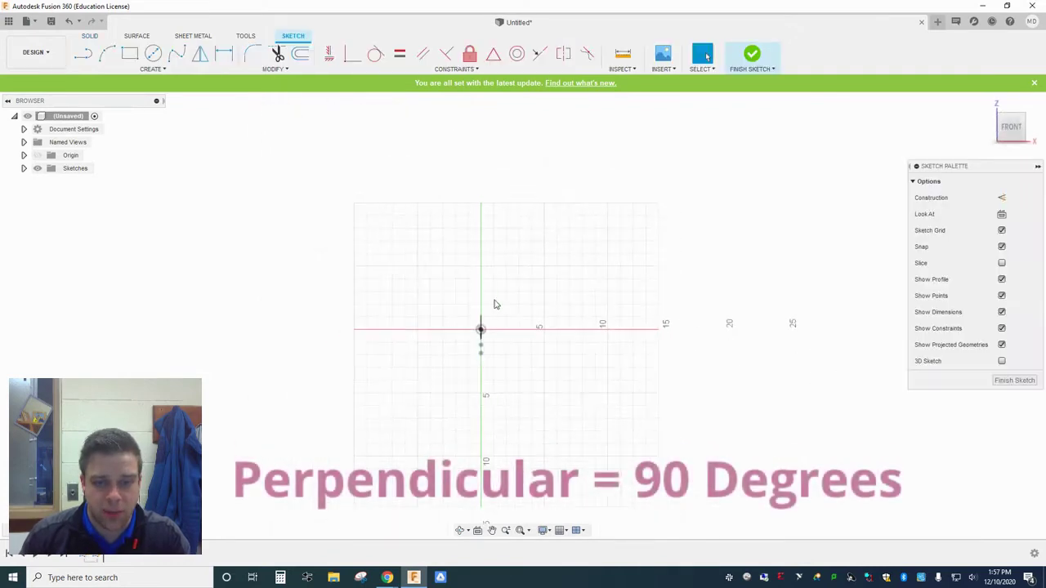
scroll(493, 304, "down", 4)
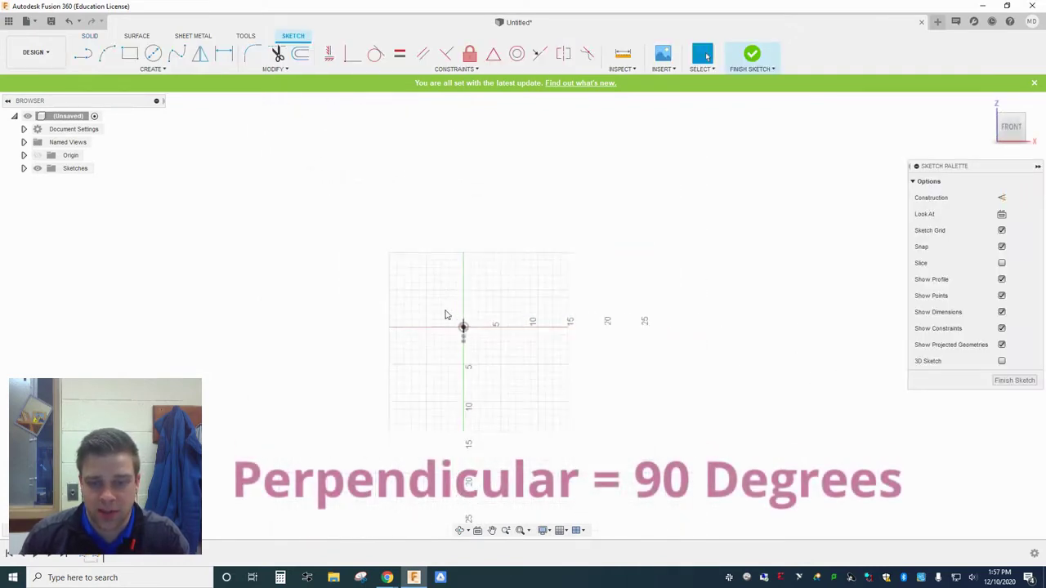
scroll(632, 367, "up", 3)
Draw the path from the origin: a 12.00 line, an angled 60.00 line, another 12.00 line, then finish
key("l")
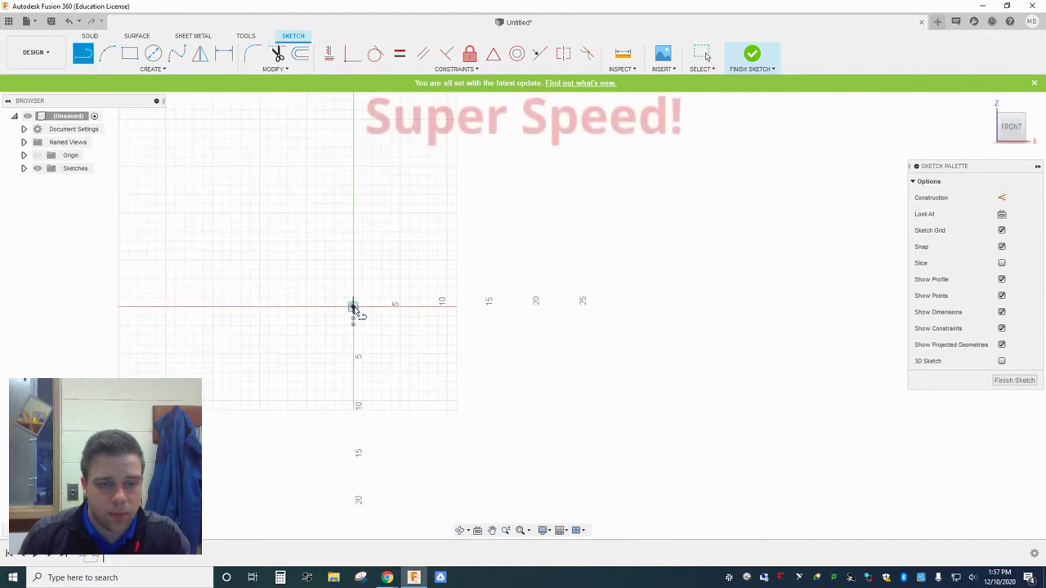
left_click(352, 307)
type("12")
key("Return")
scroll(224, 268, "down", 2)
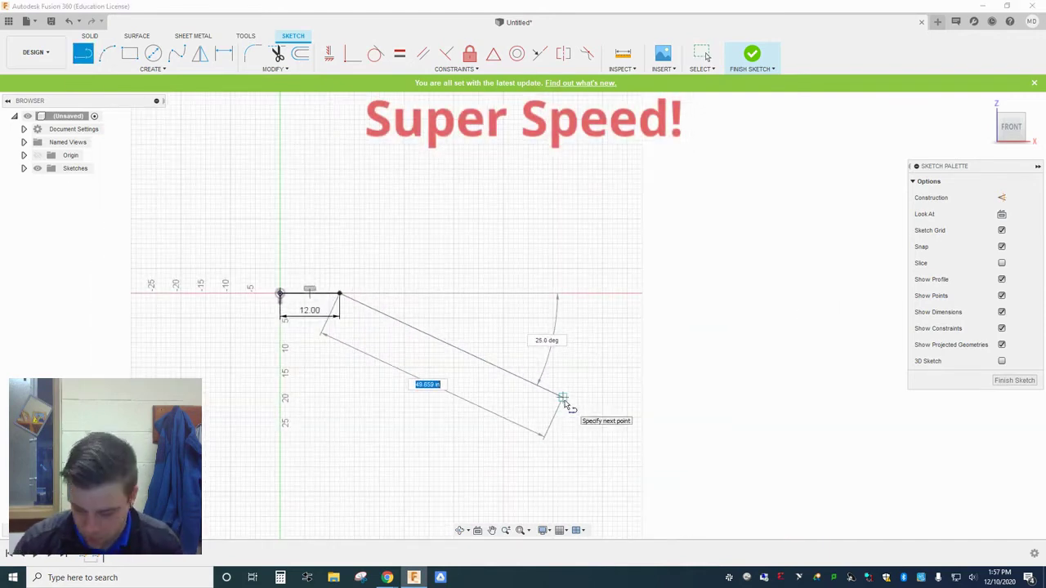
type("60")
key("Tab")
type("35")
key("Return")
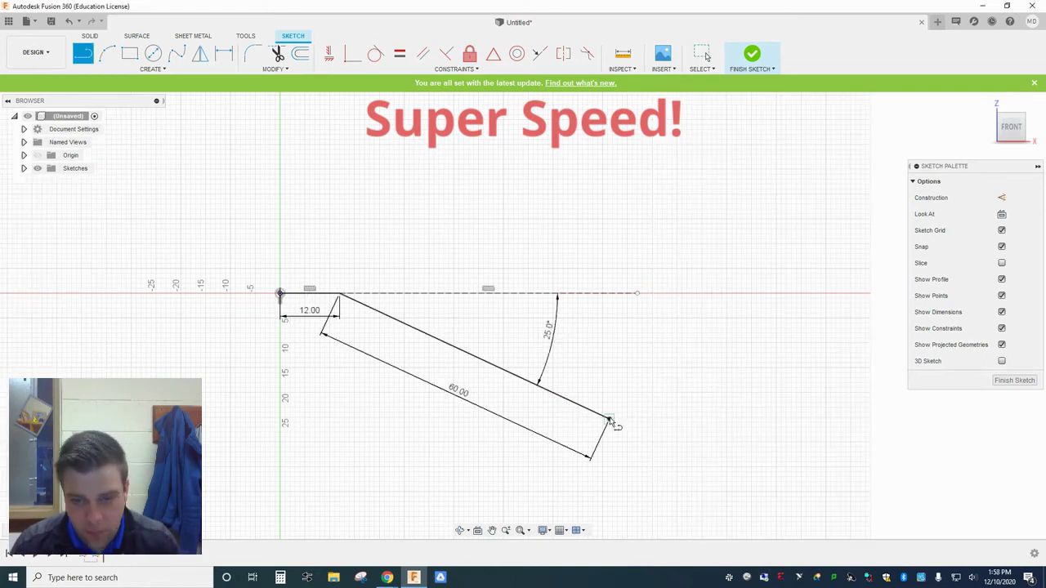
type("12")
key("Return")
key("Escape")
left_click(756, 64)
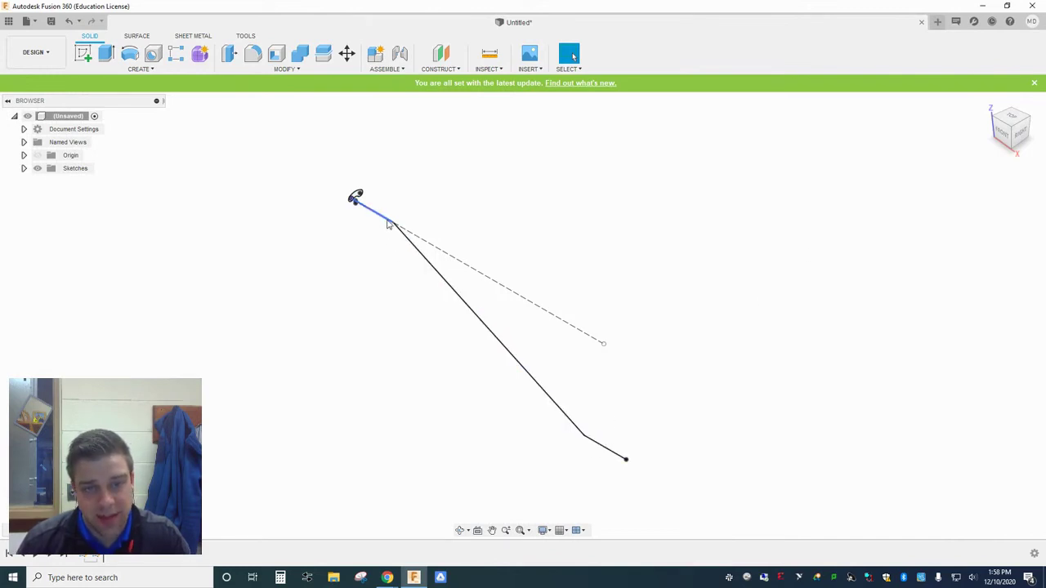
Zoom around the profile and path sketches, then open the Solid CREATE menu showing Sweep
scroll(353, 200, "up", 5)
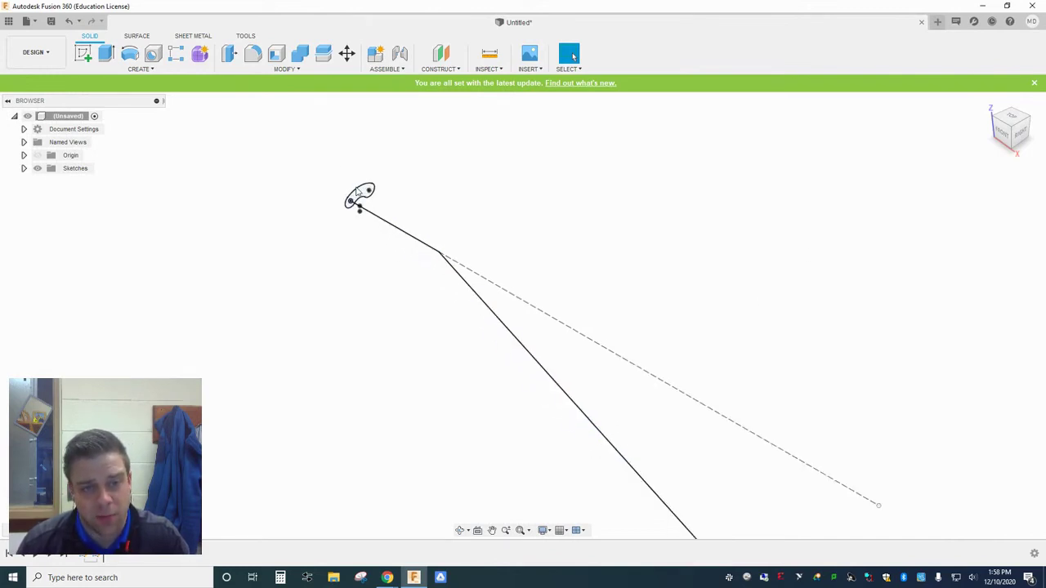
scroll(363, 211, "down", 3)
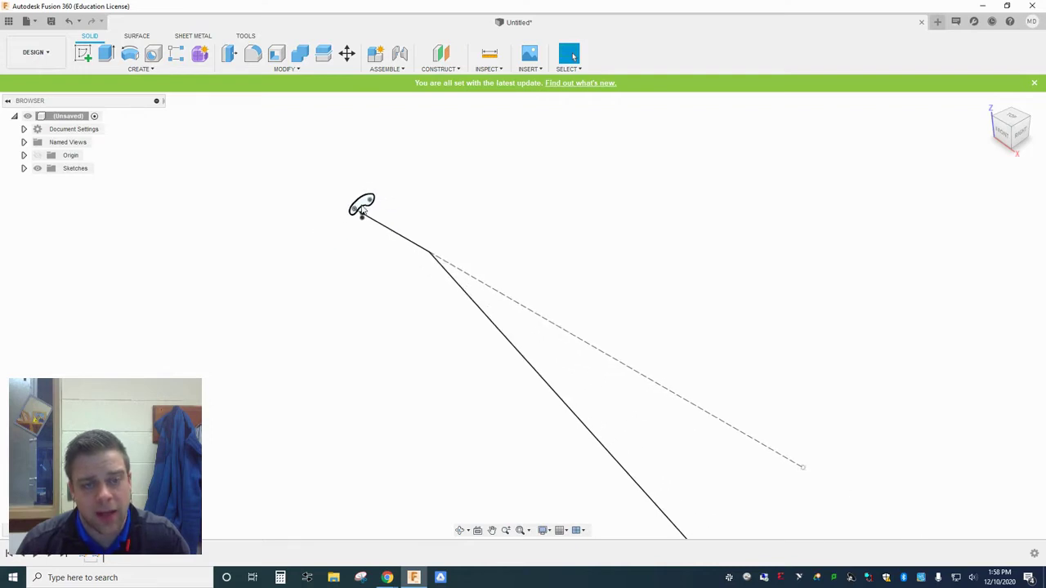
scroll(362, 212, "up", 3)
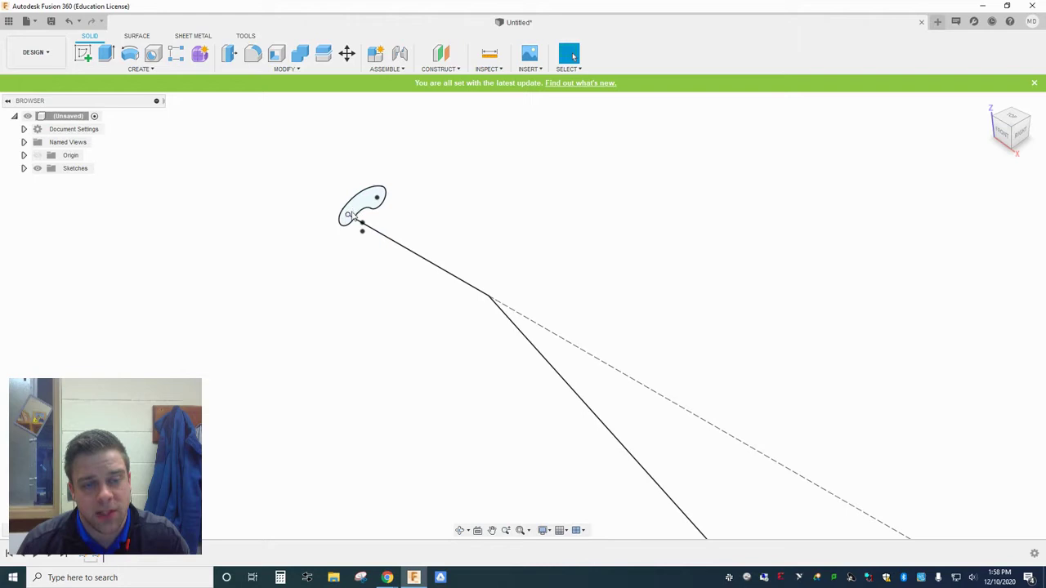
scroll(358, 216, "down", 4)
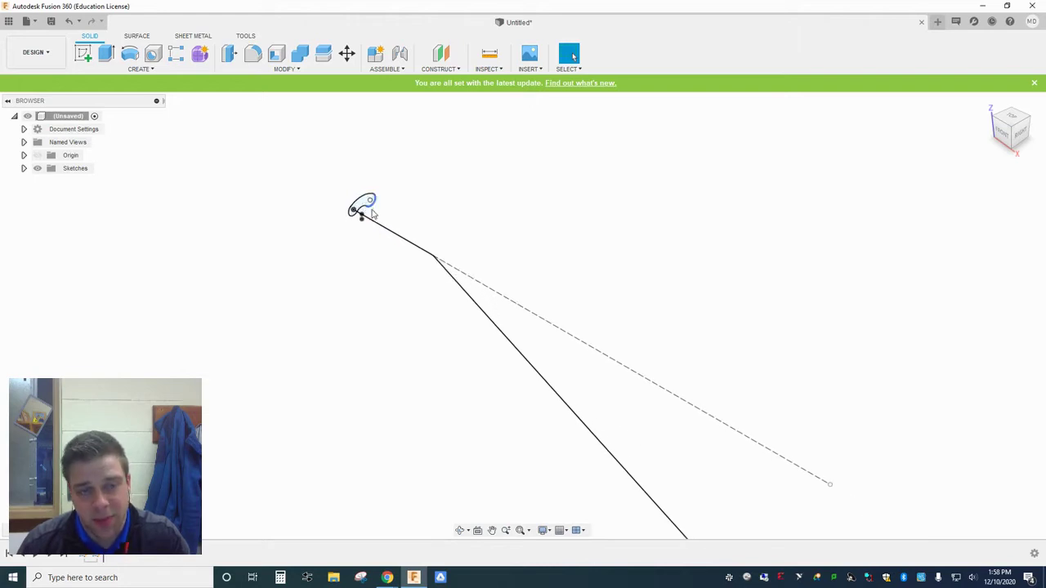
scroll(369, 211, "down", 2)
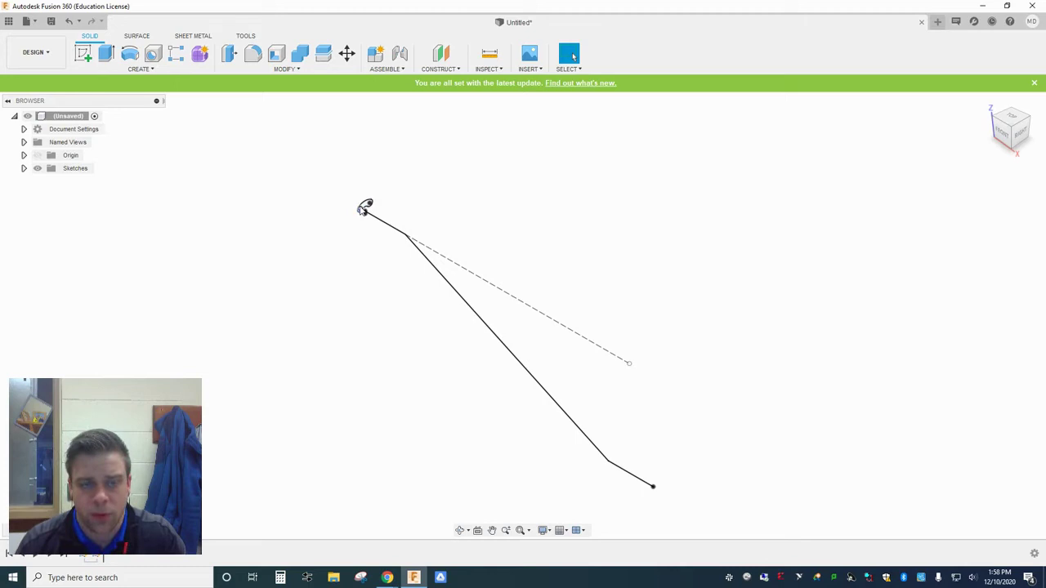
scroll(365, 207, "up", 6)
scroll(363, 209, "down", 6)
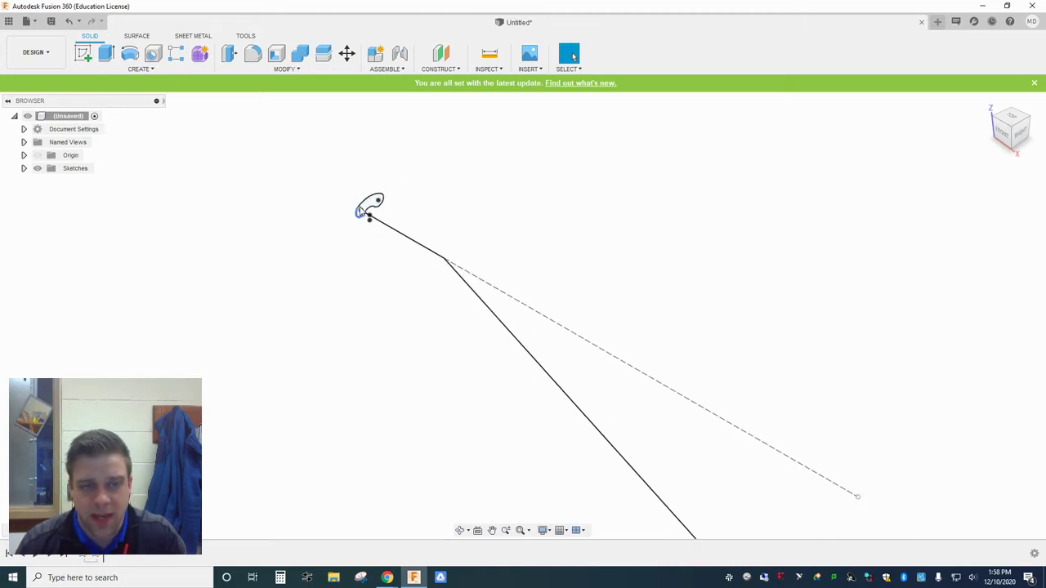
left_click(152, 70)
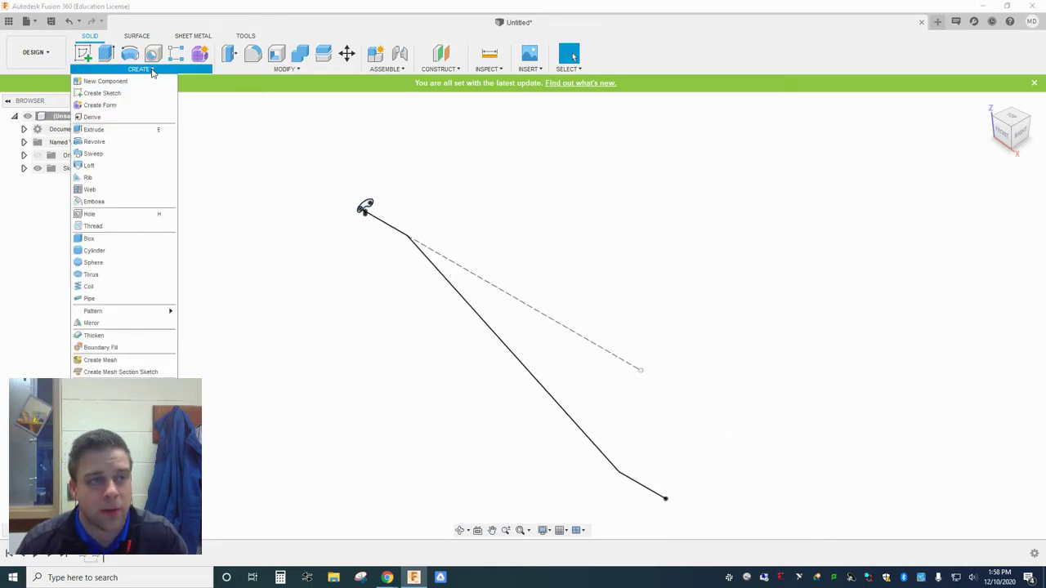
Start a Sweep using the kidney shape as profile and the bent lines as path
left_click(106, 155)
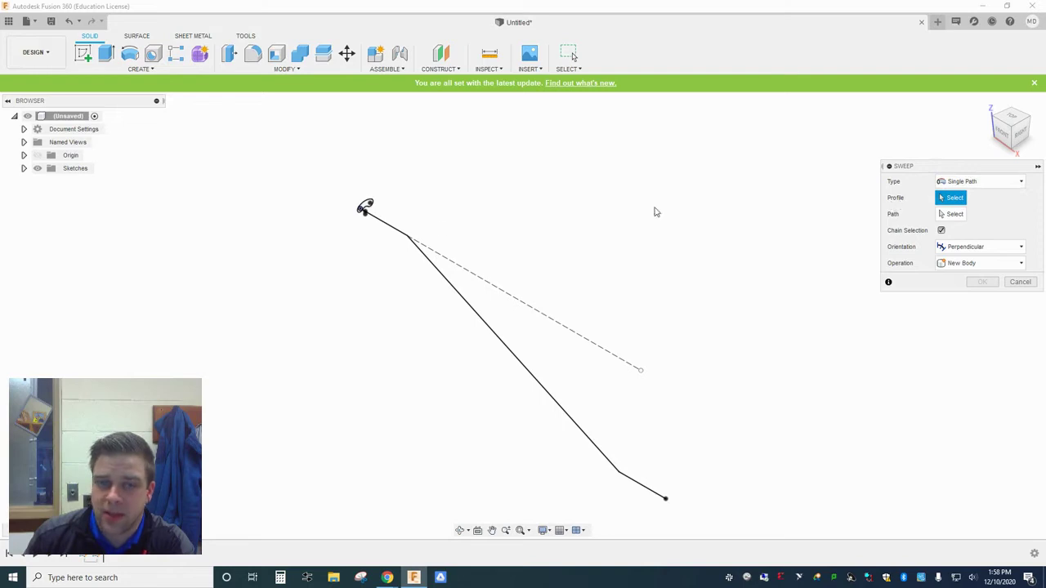
scroll(376, 208, "up", 5)
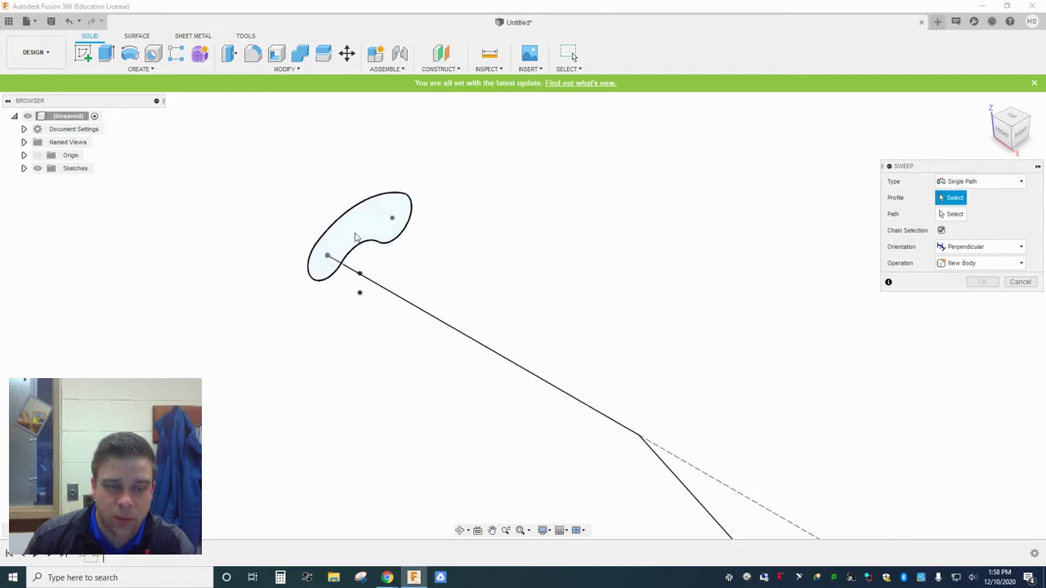
left_click(379, 219)
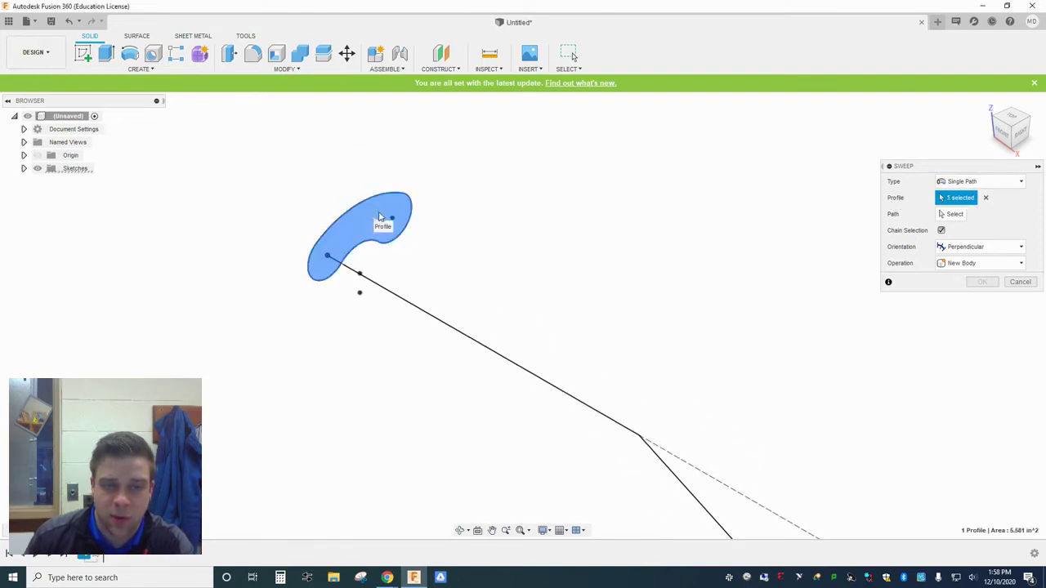
left_click(950, 214)
scroll(670, 367, "down", 4)
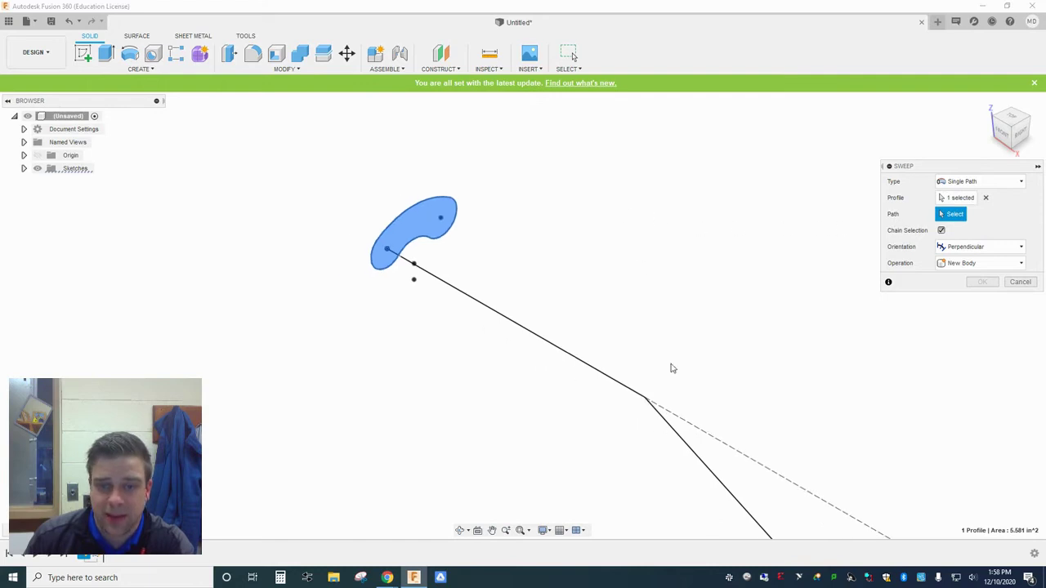
left_click(700, 430)
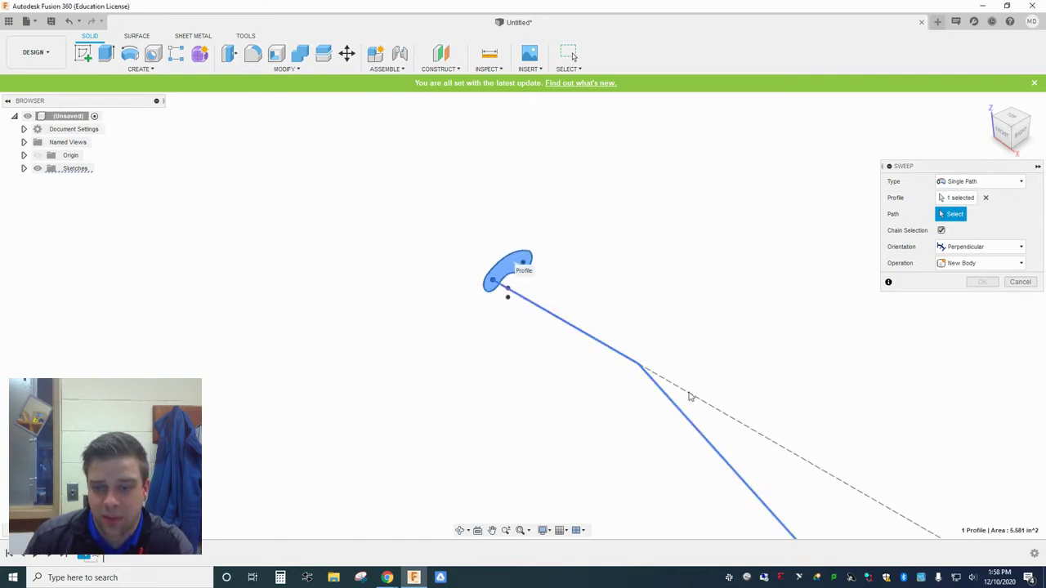
scroll(460, 185, "down", 5)
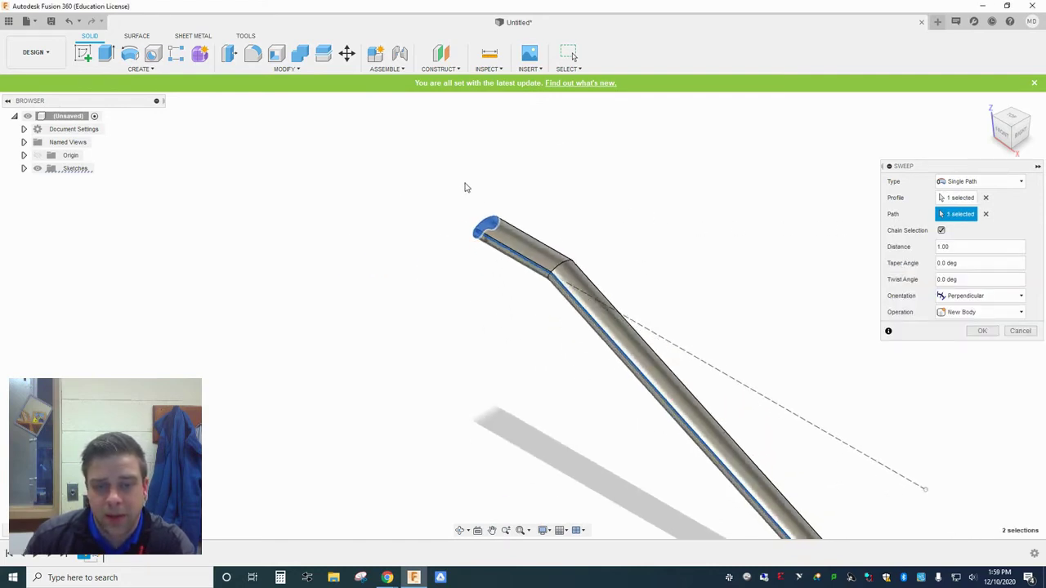
Inspect the sweep preview's bend from the front and open the Orientation dropdown
scroll(654, 326, "up", 1)
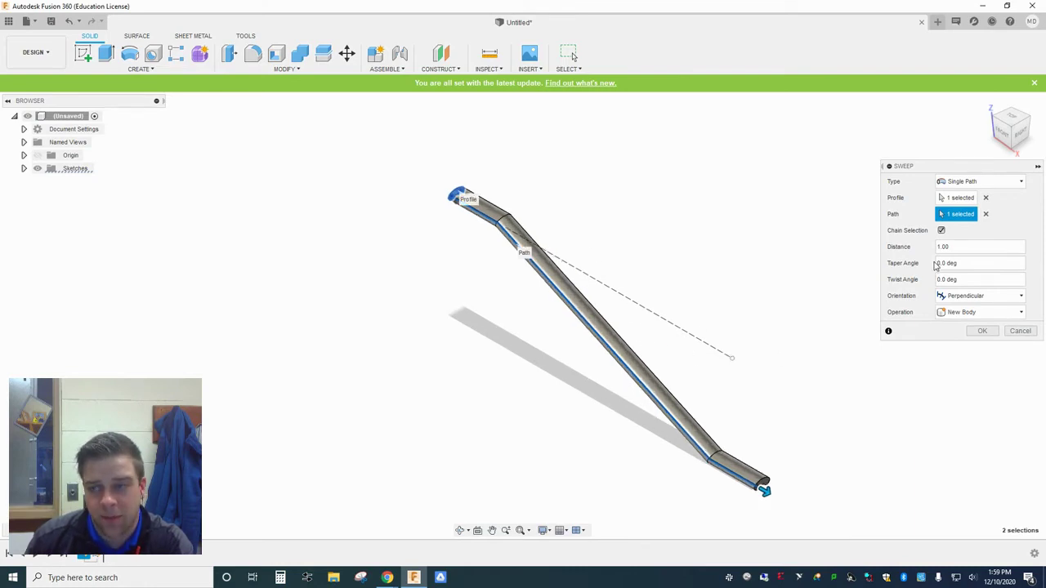
left_click(1006, 132)
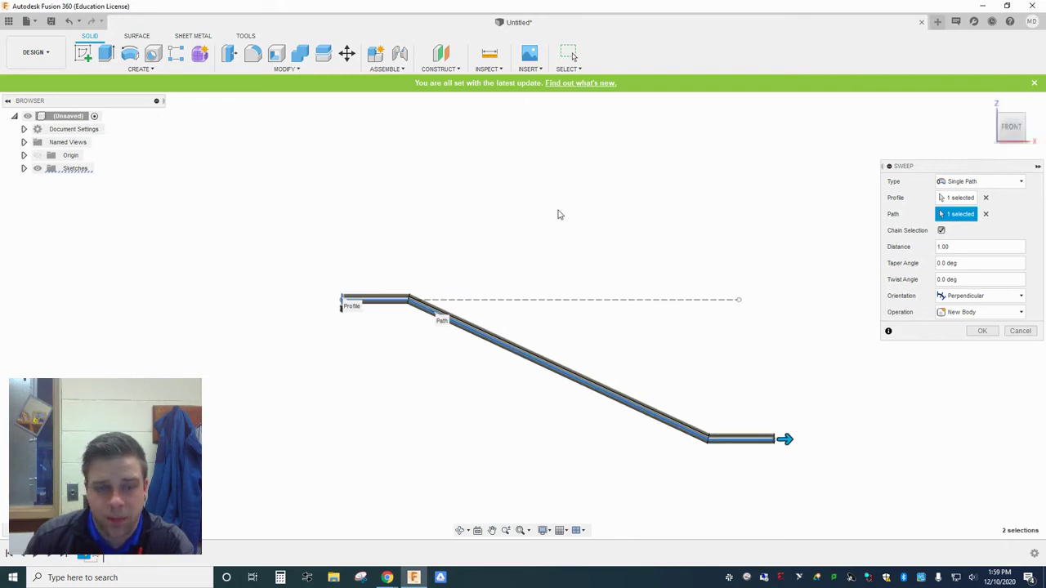
scroll(401, 302, "up", 6)
scroll(410, 317, "up", 2)
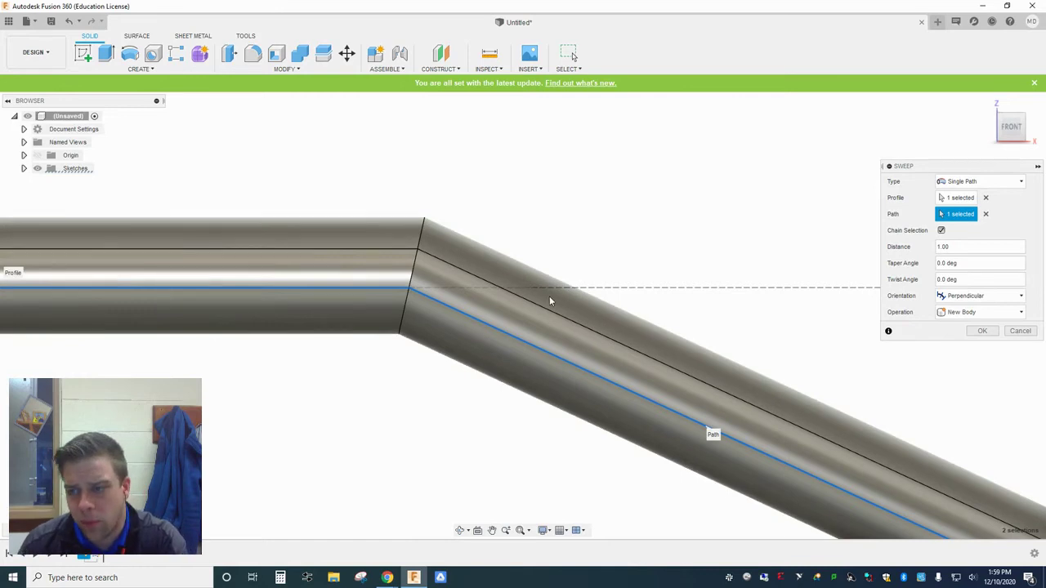
scroll(404, 250, "down", 2)
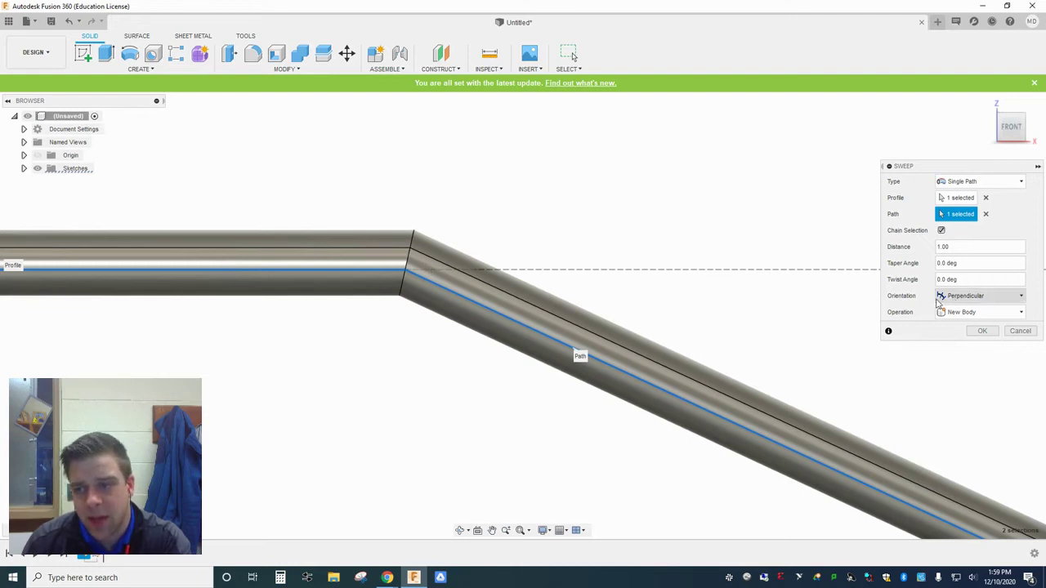
left_click(948, 297)
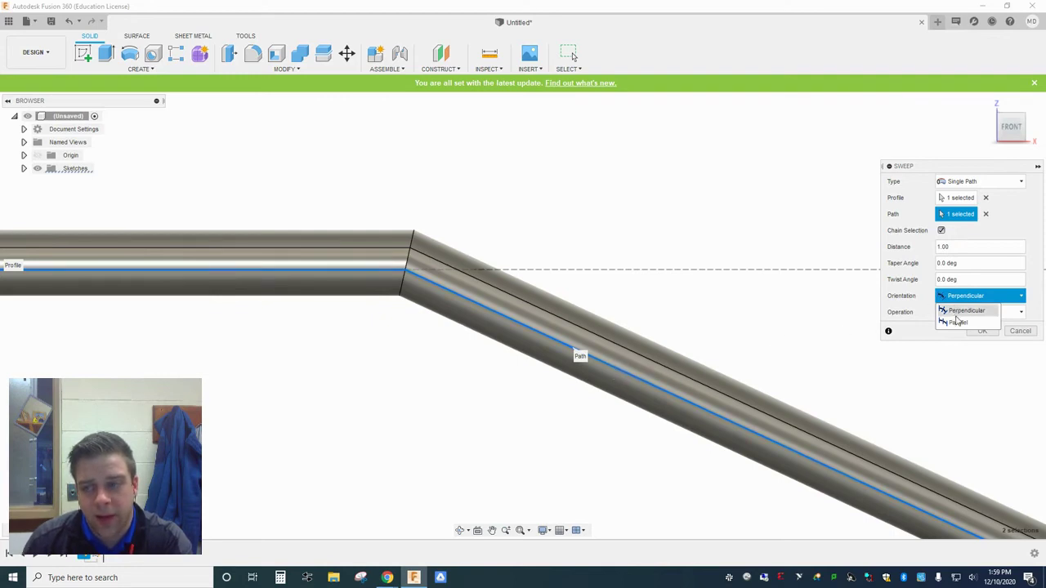
Set the sweep orientation to Parallel and zoom to inspect the tube along the path
left_click(958, 324)
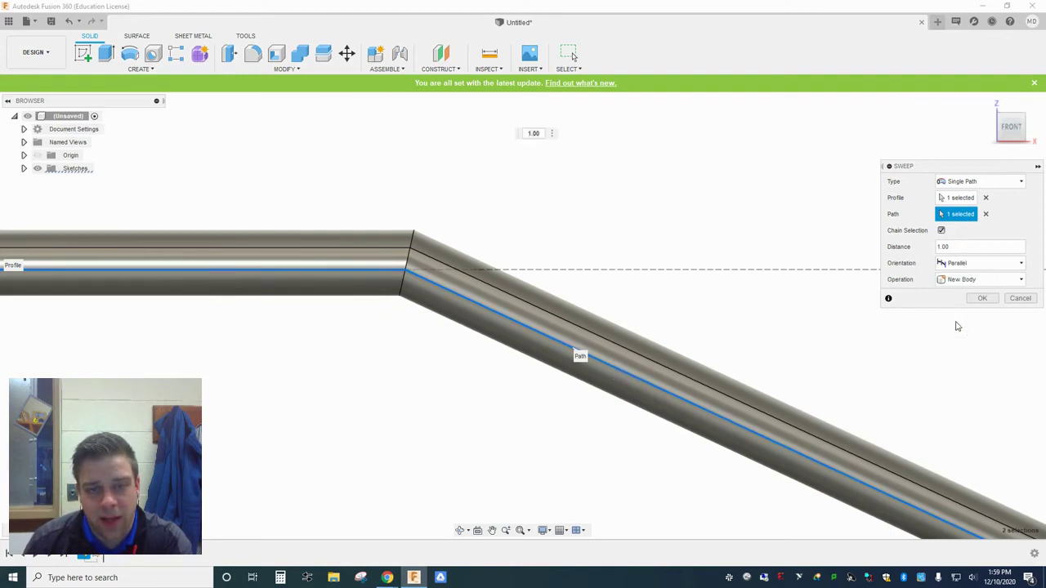
scroll(672, 270, "down", 3)
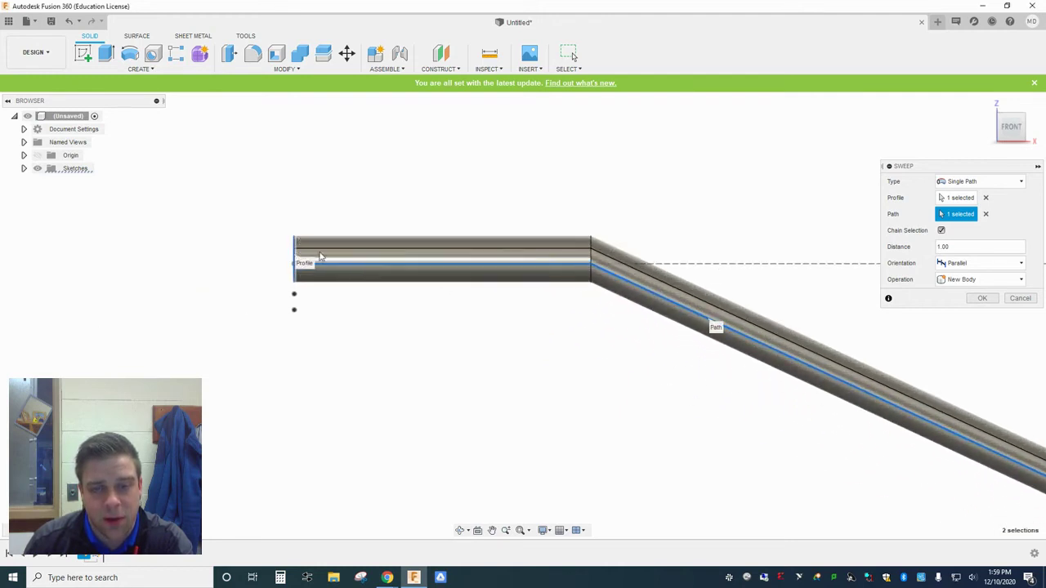
scroll(500, 263, "down", 1)
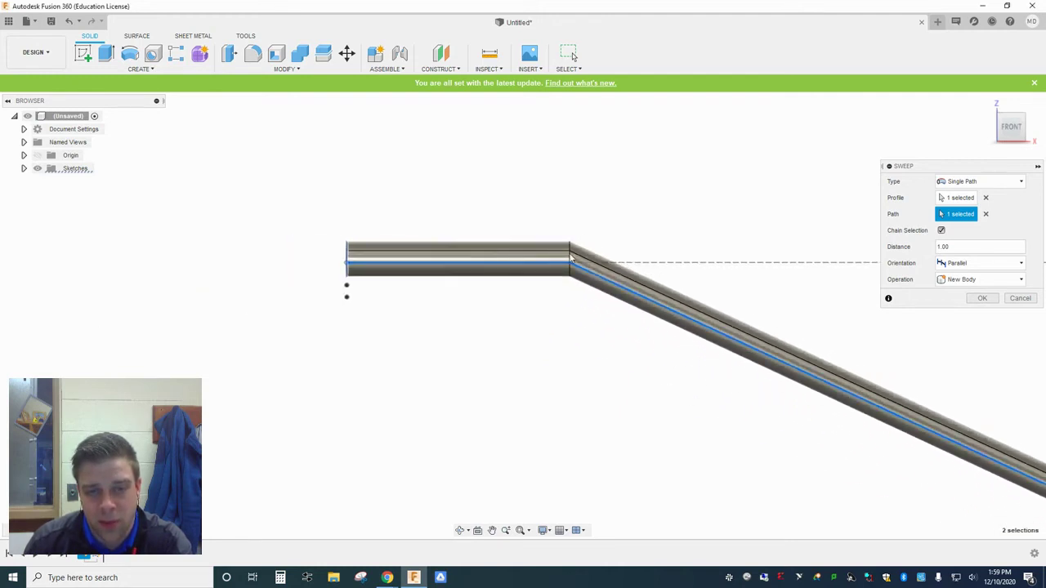
scroll(571, 258, "up", 1)
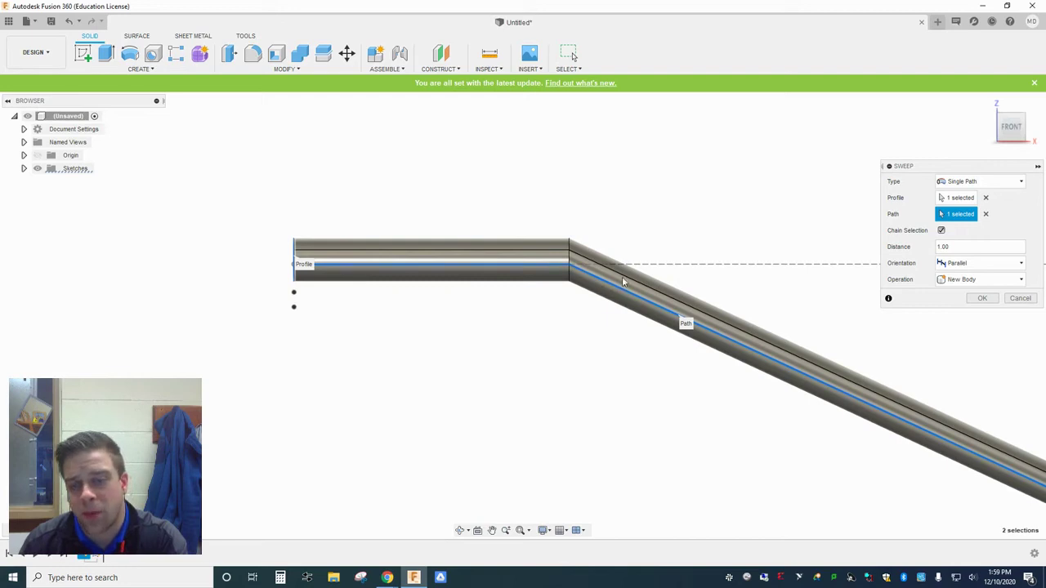
scroll(451, 243, "down", 3)
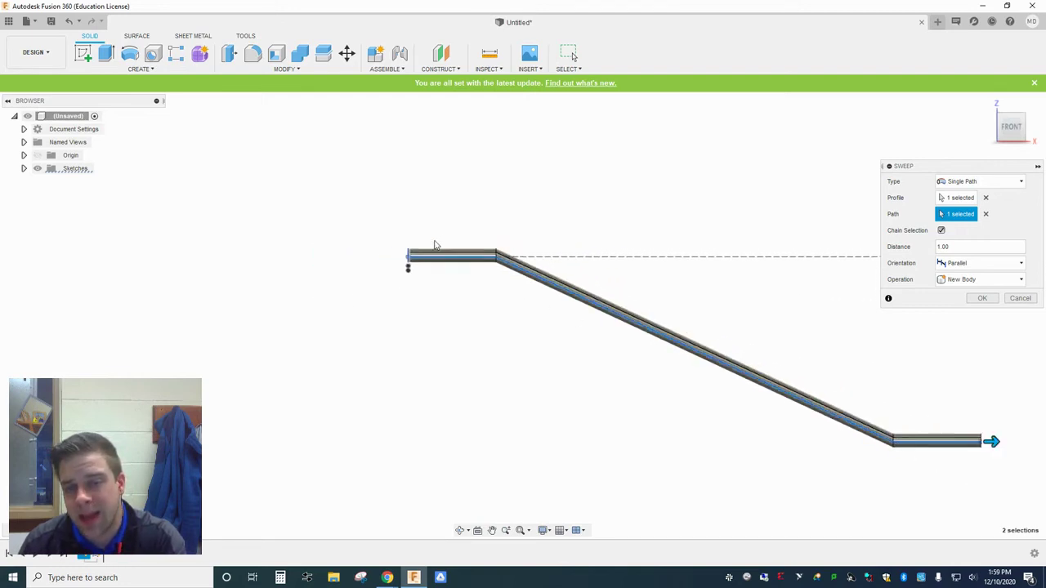
scroll(482, 253, "up", 5)
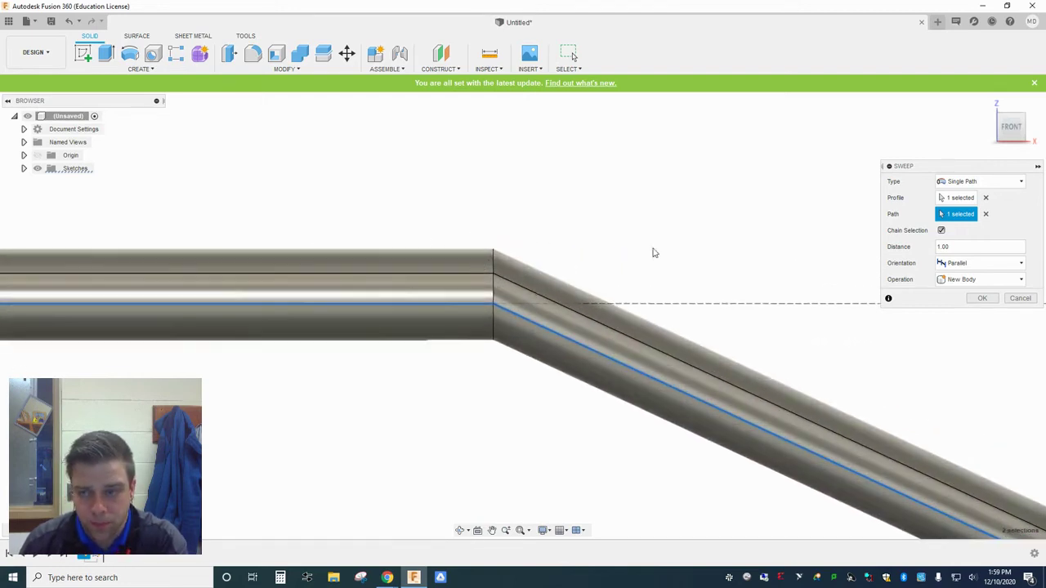
Return the sweep orientation to Perpendicular and zoom to review the tube preview
left_click(972, 263)
left_click(960, 277)
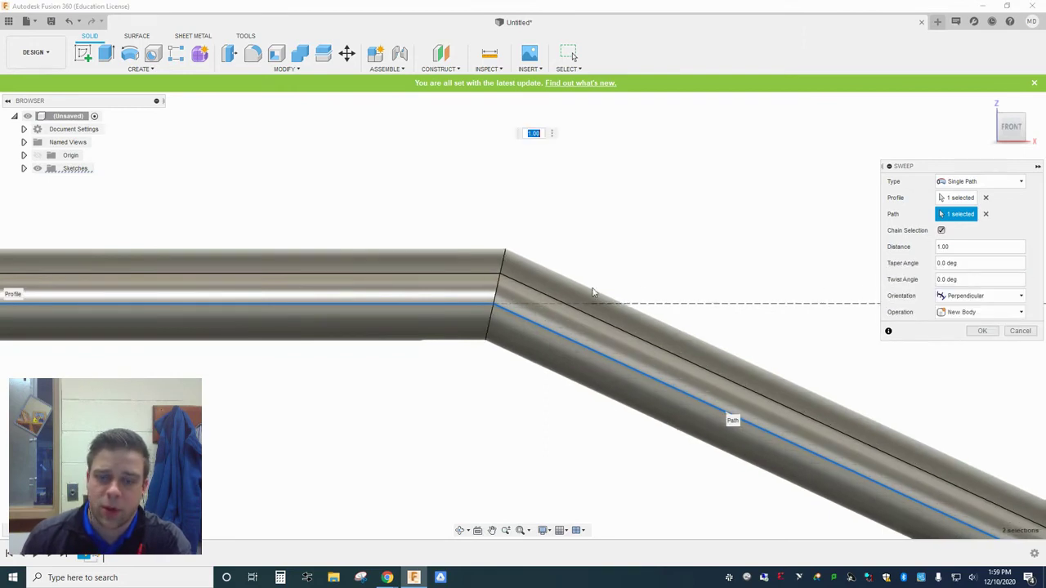
scroll(445, 279, "down", 2)
scroll(445, 279, "down", 2)
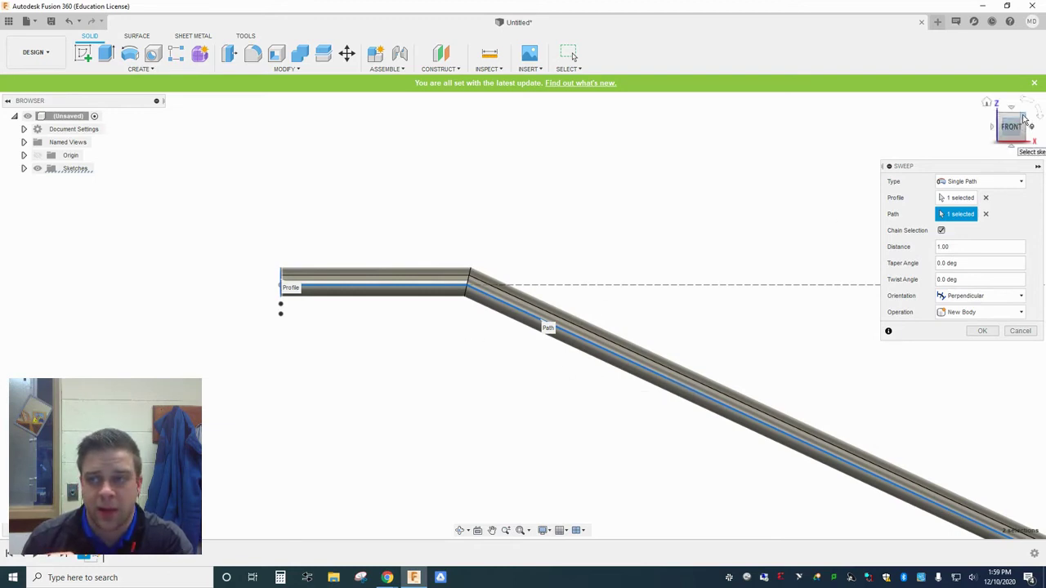
scroll(506, 284, "up", 5)
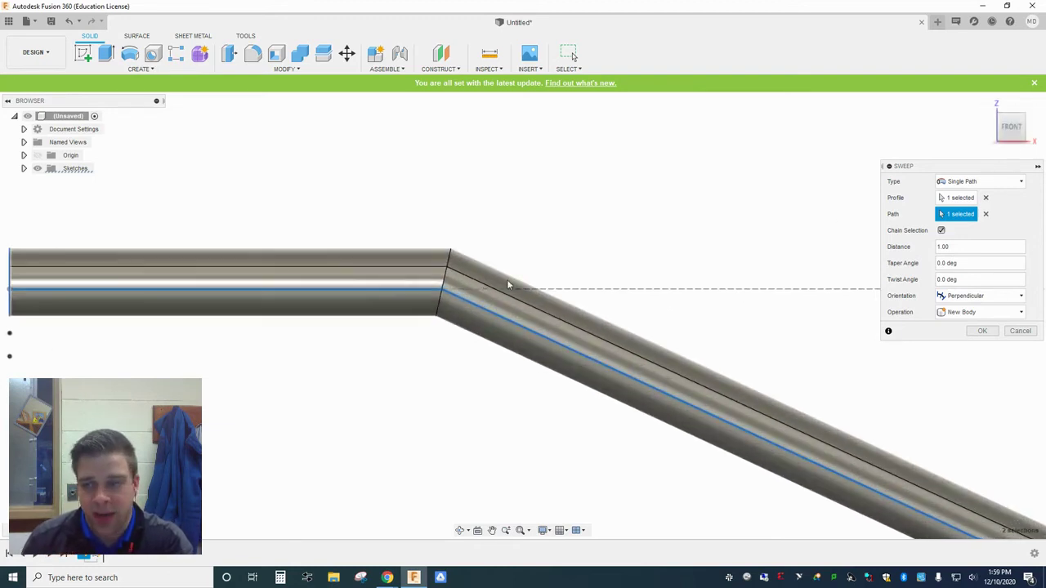
scroll(506, 284, "down", 2)
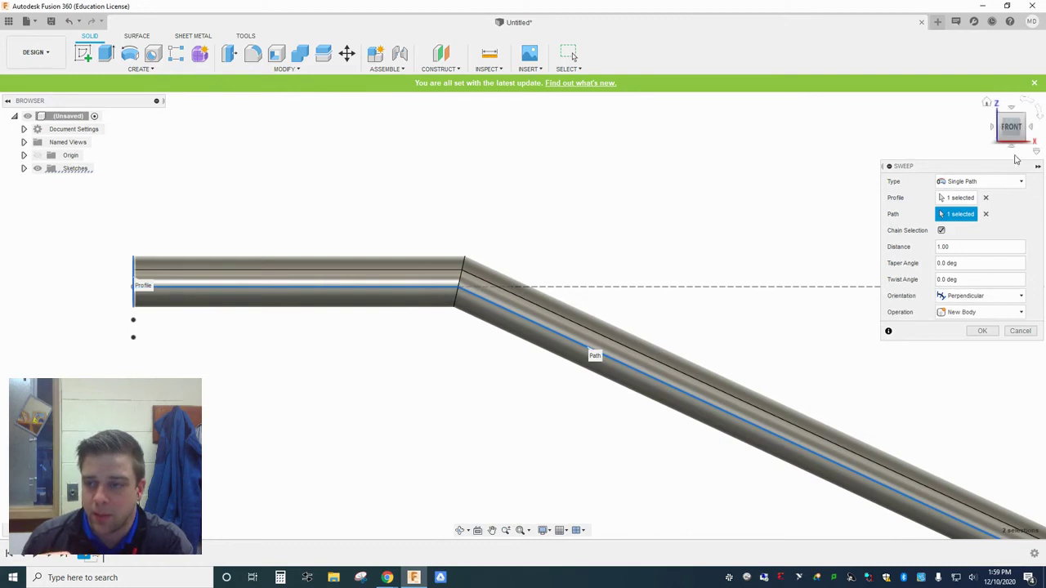
From an isometric view, set the sweep's Operation to New Component
left_click(1026, 119)
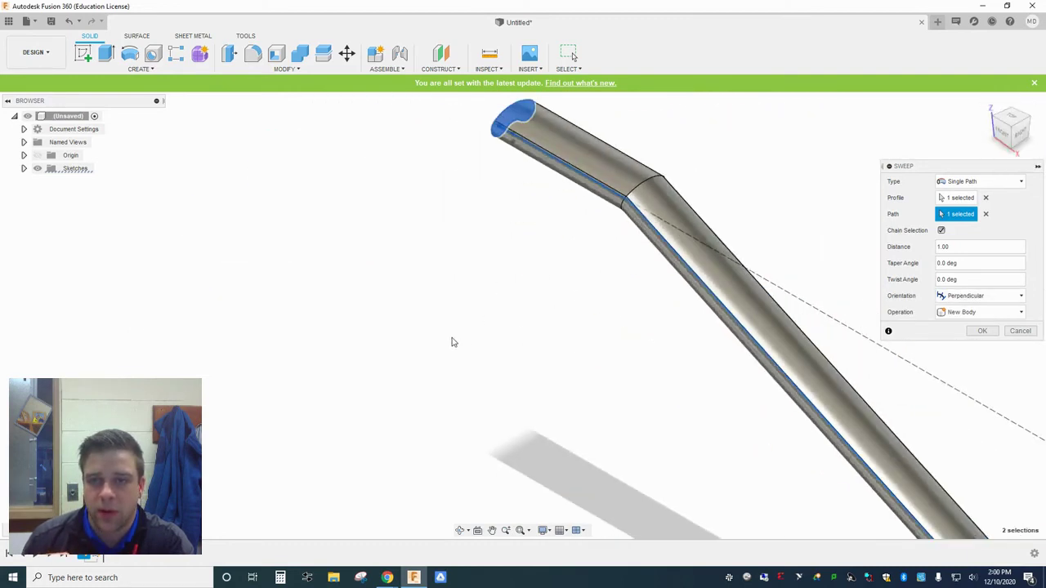
scroll(592, 152, "up", 2)
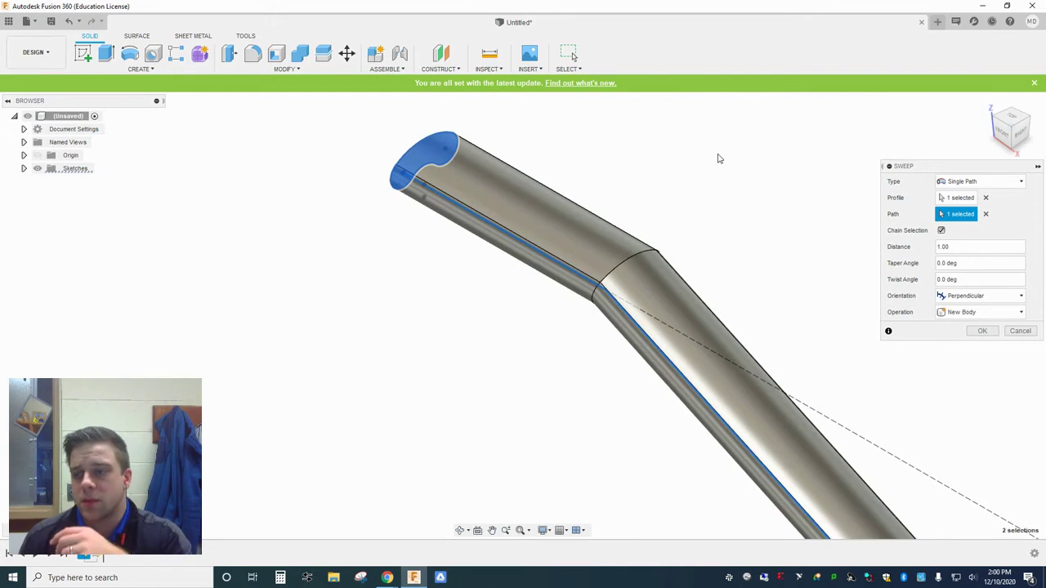
left_click(957, 312)
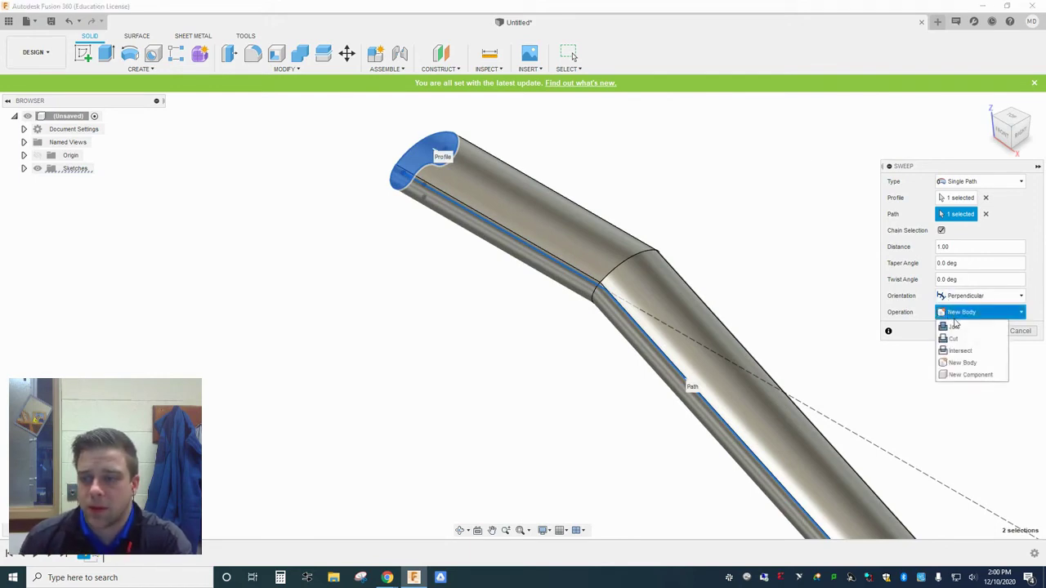
left_click(969, 374)
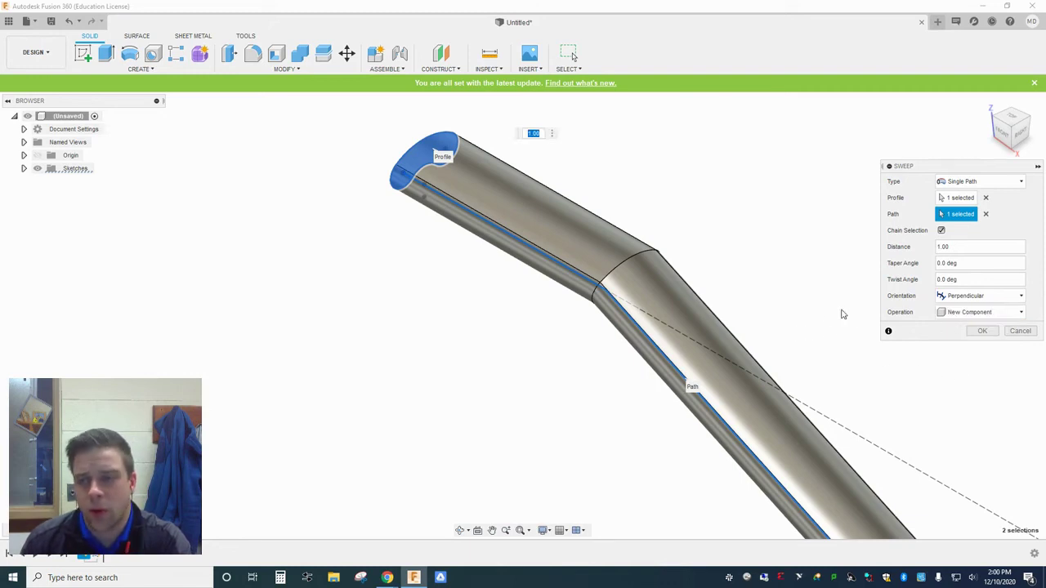
left_click(969, 263)
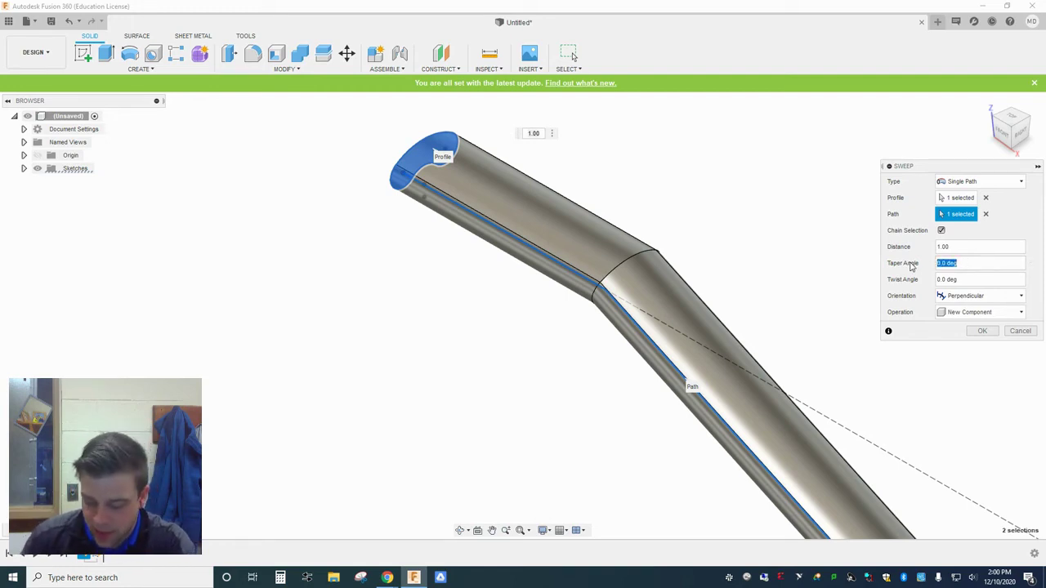
type(".5")
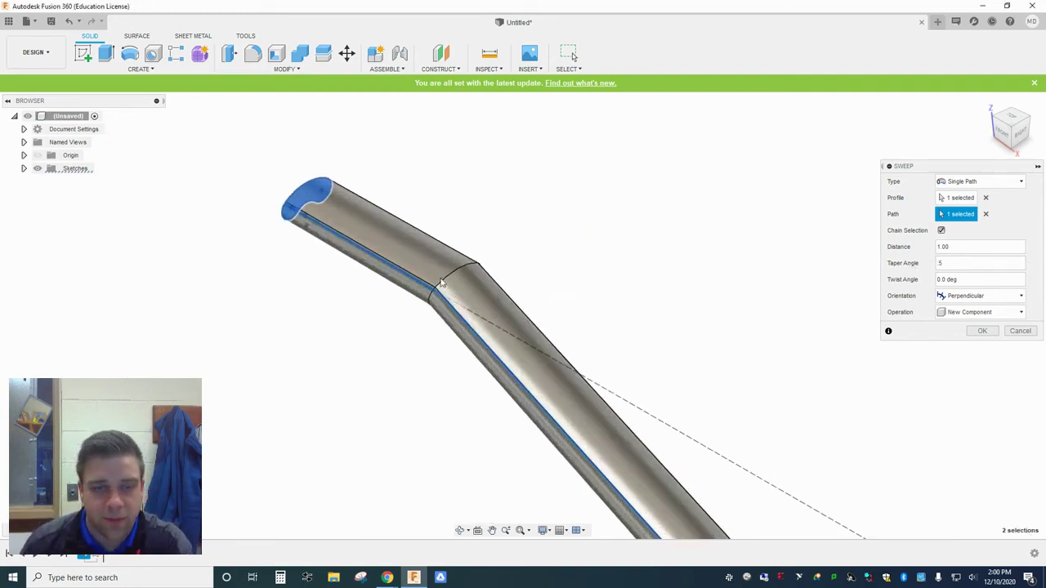
scroll(343, 204, "down", 6)
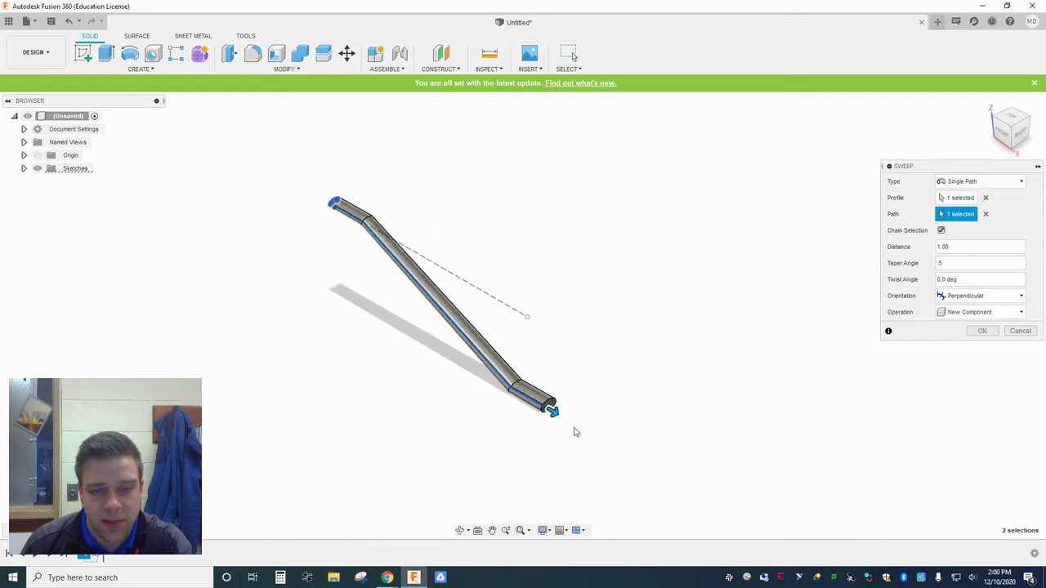
scroll(564, 417, "up", 8)
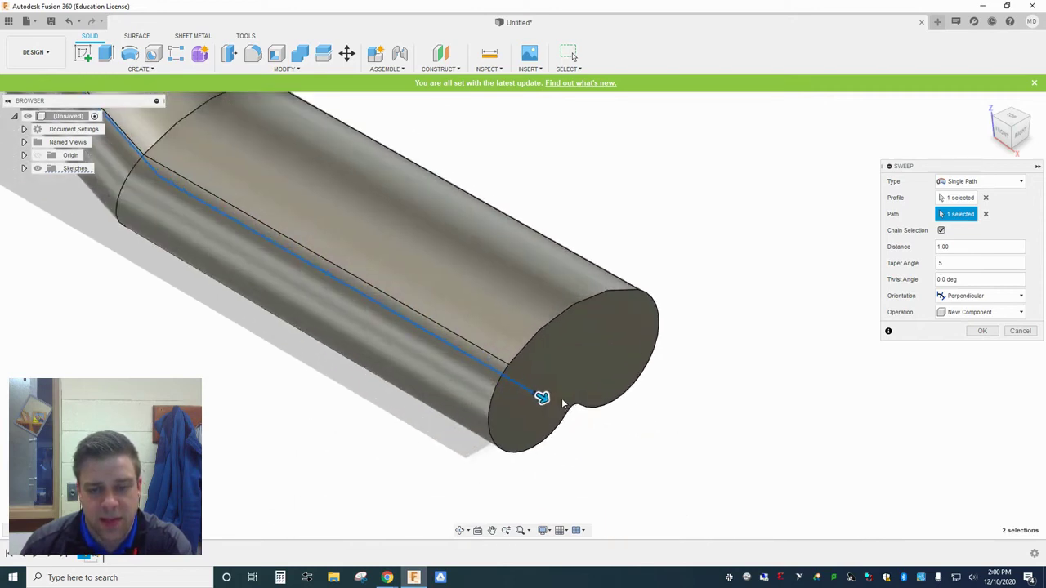
scroll(562, 402, "down", 4)
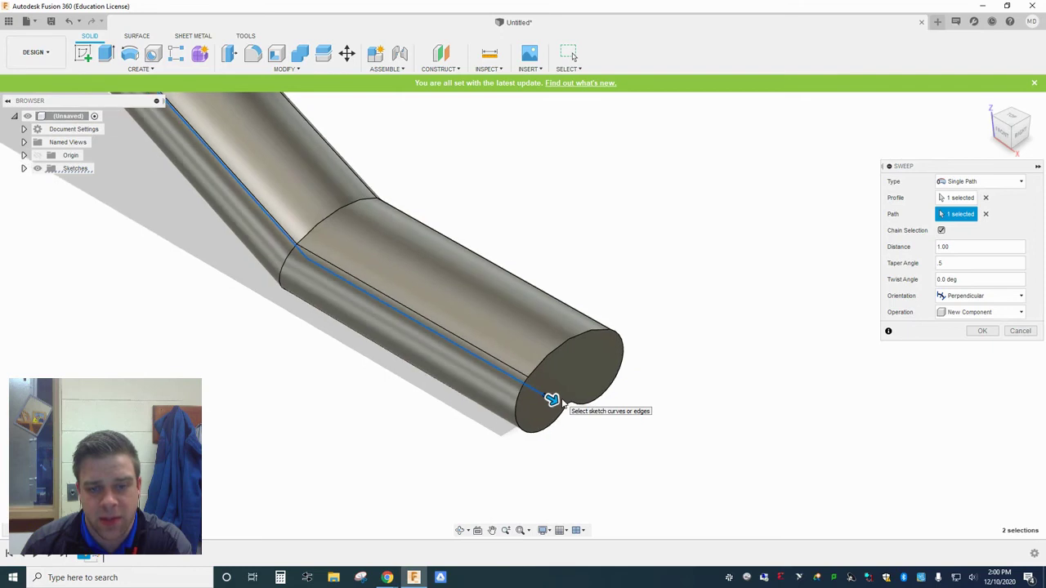
scroll(578, 394, "down", 3)
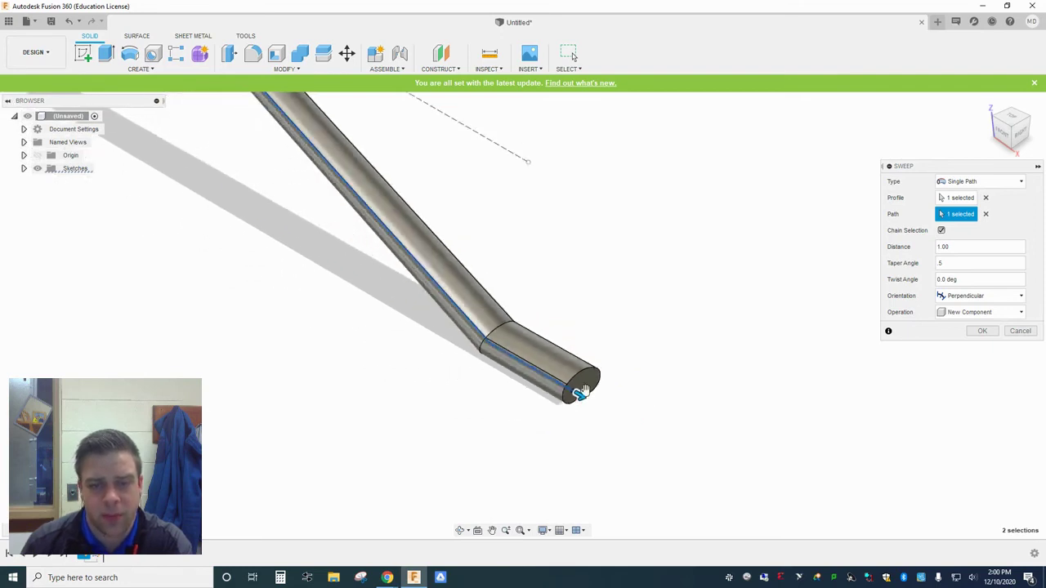
scroll(580, 392, "down", 2)
scroll(367, 193, "up", 6)
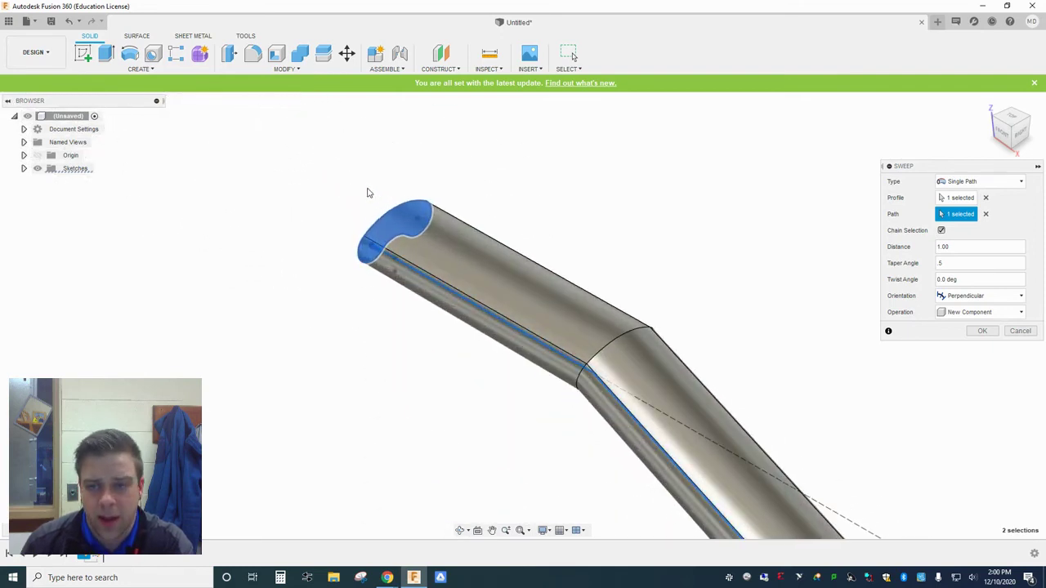
left_click_drag(975, 266, 891, 263)
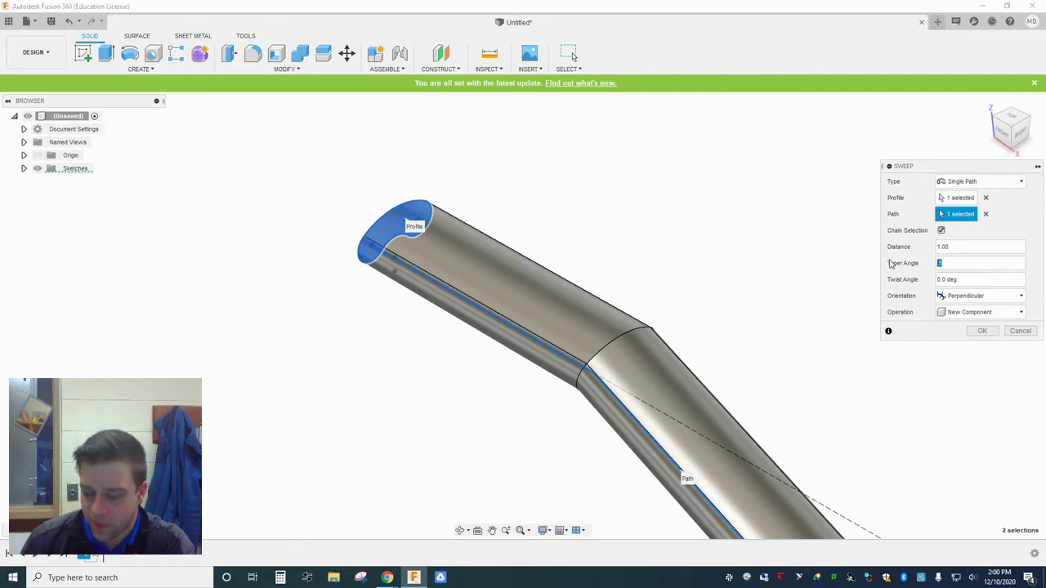
type("0")
key("Tab")
type("0")
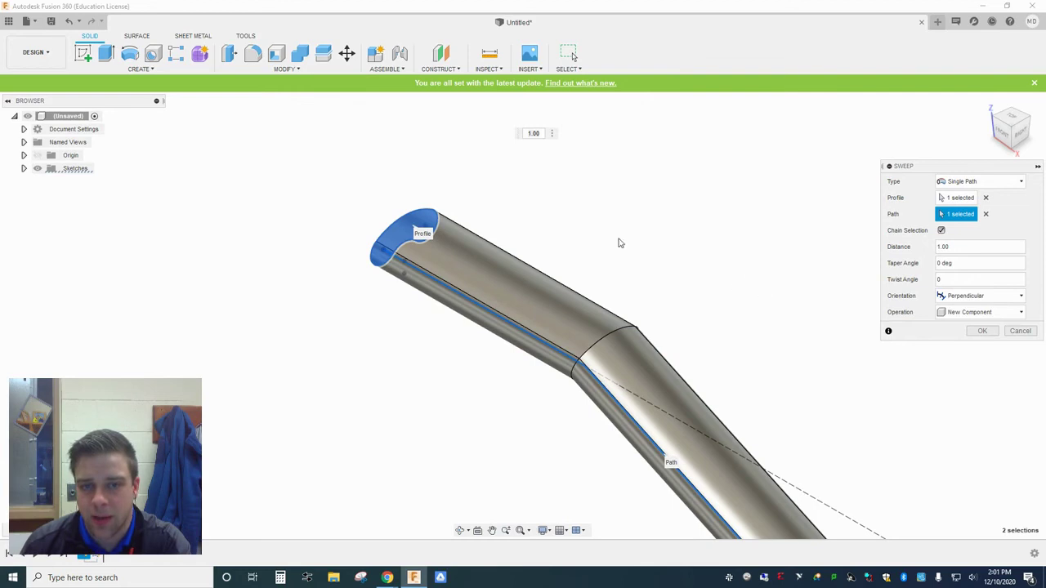
Apply a 180° twist angle to the sweep, triggering the path-not-tangent-continuous error
scroll(597, 233, "down", 3)
scroll(674, 259, "up", 5)
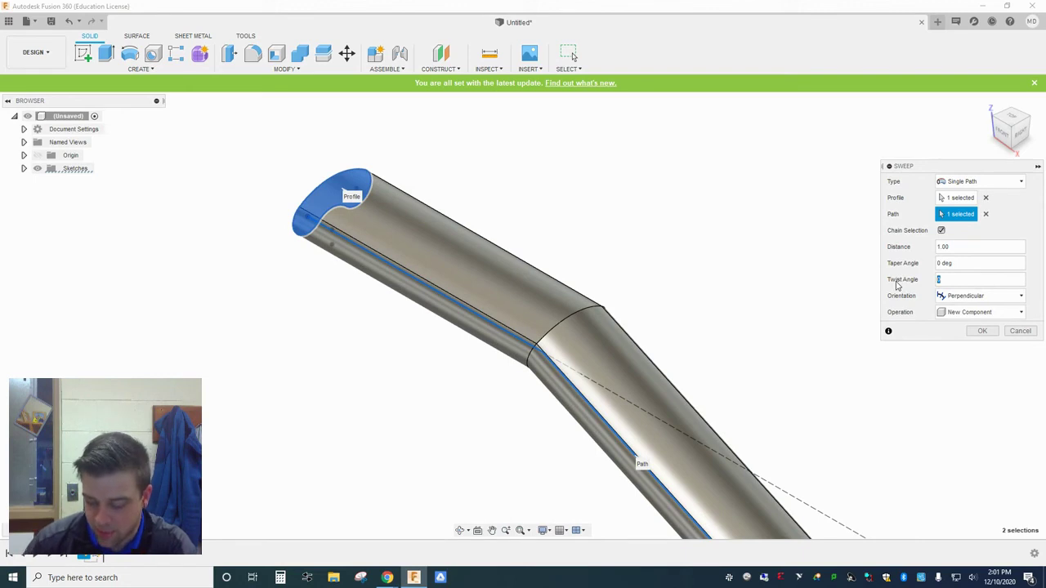
key("Return")
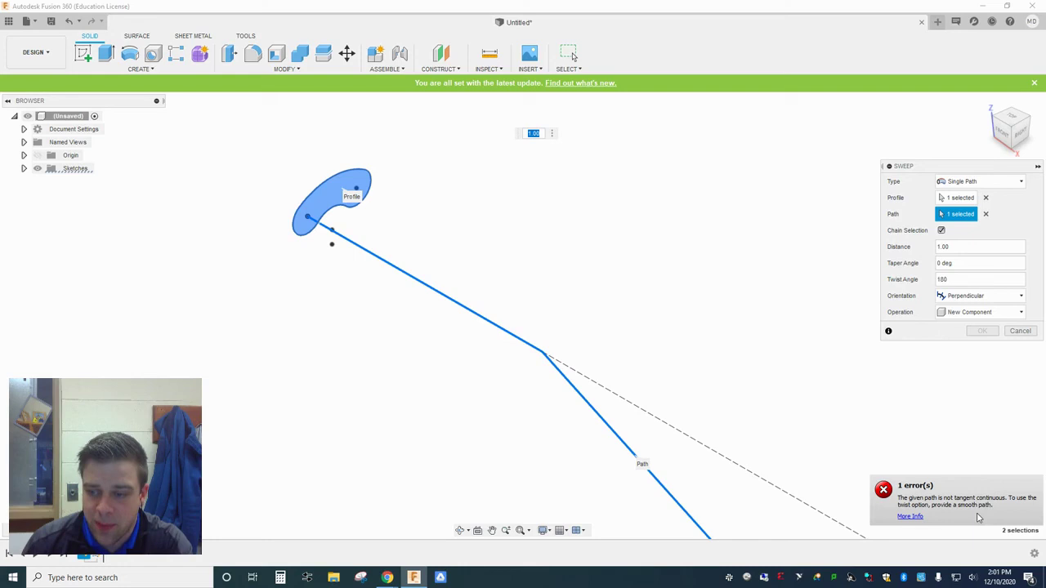
Cancel the failed sweep and reopen the path sketch for editing
left_click(1019, 332)
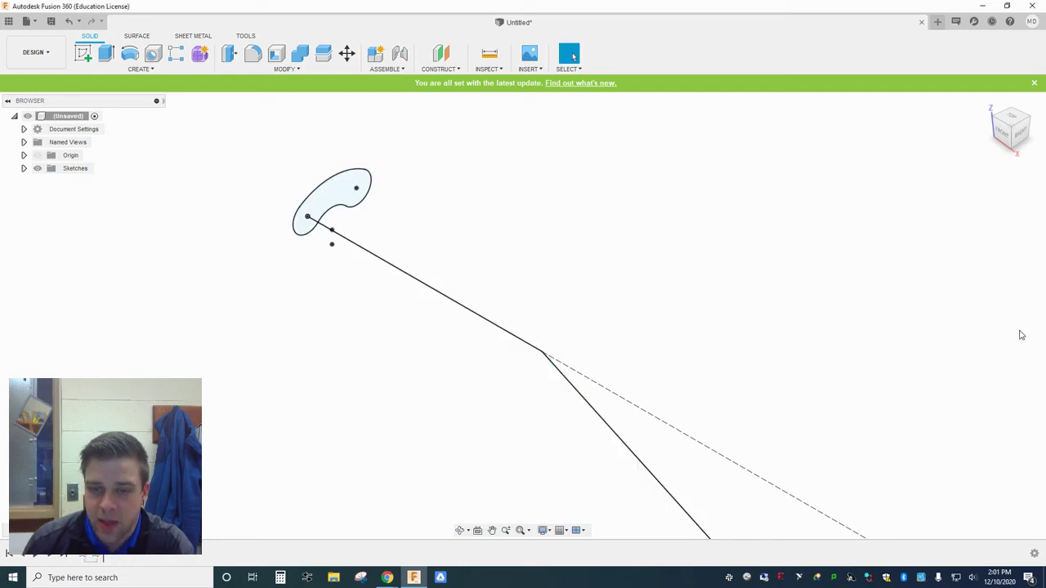
scroll(705, 330, "down", 3)
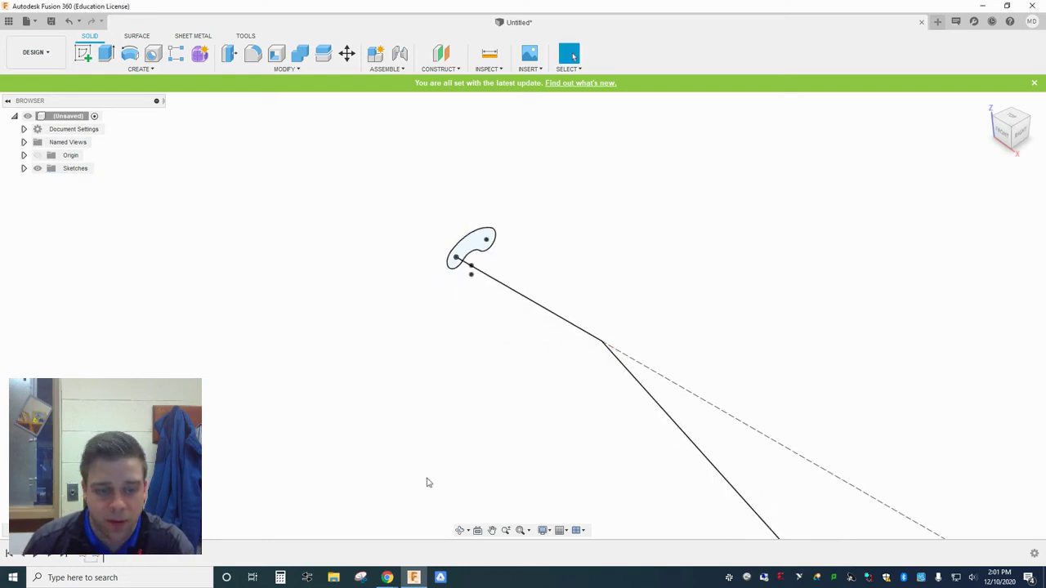
double_click(99, 557)
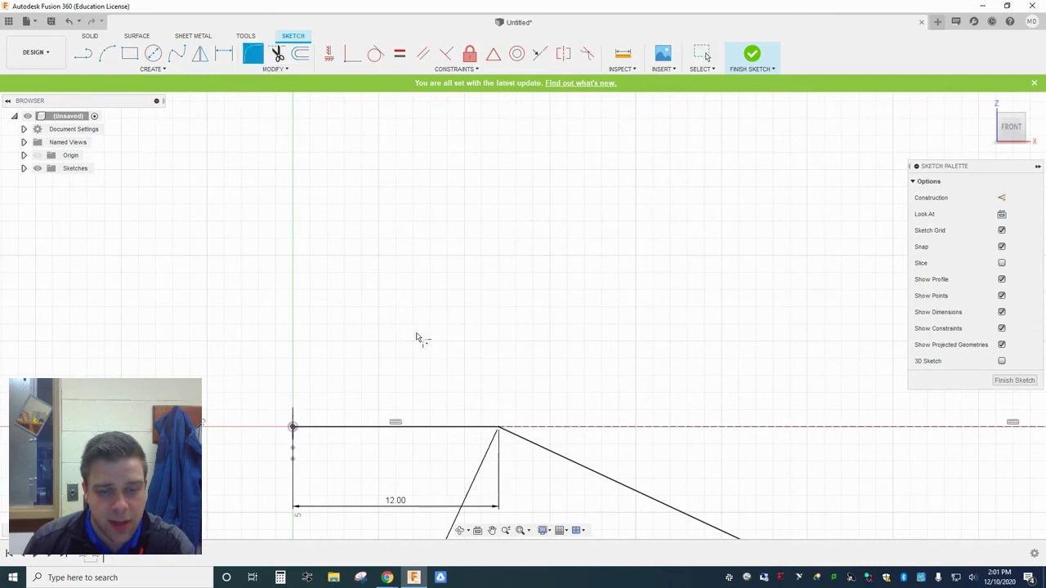
Round the path's corner with a 3 in fillet and finish the sketch
left_click(500, 428)
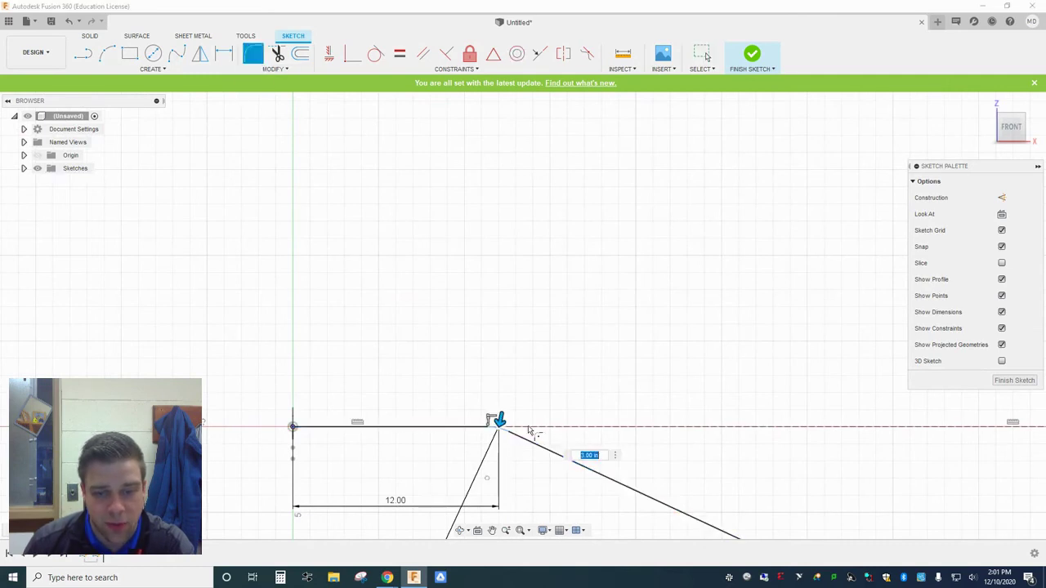
scroll(407, 335, "down", 3)
scroll(723, 506, "down", 2)
scroll(853, 514, "up", 3)
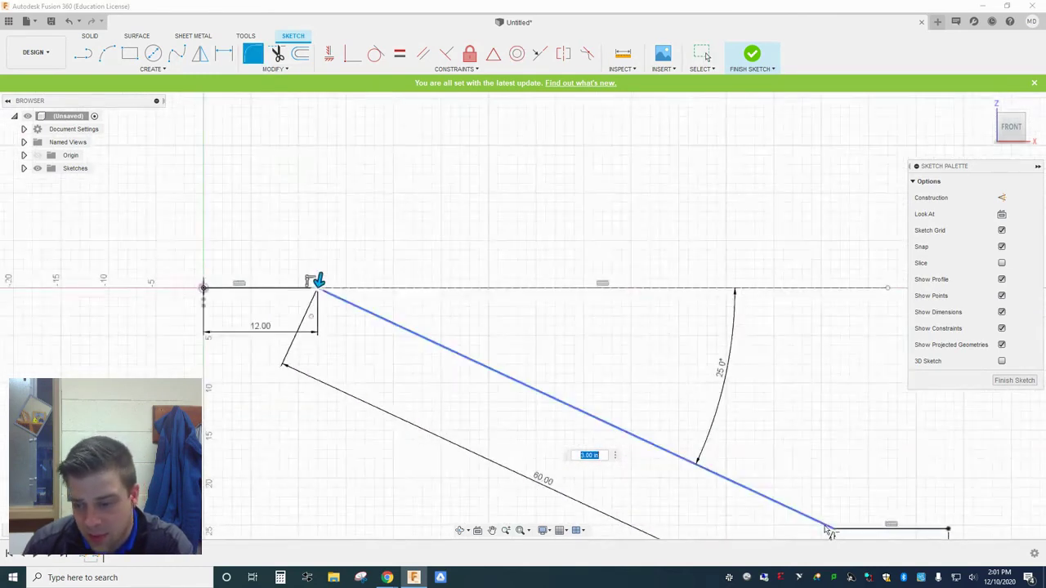
left_click(828, 532)
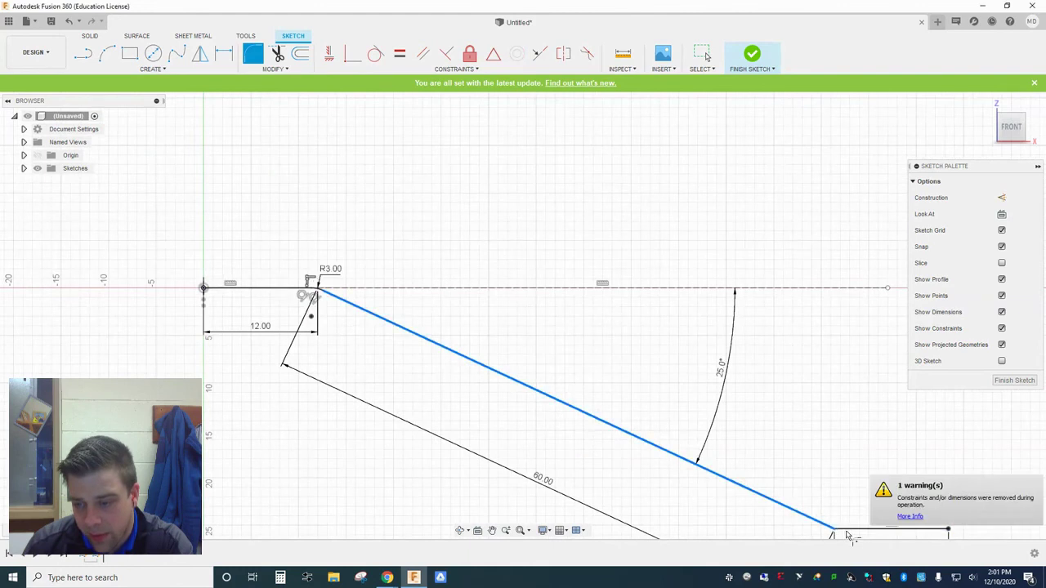
left_click(1014, 381)
From the home view, start a Sweep with the kidney profile as Profile and the filleted line as Path
scroll(318, 292, "up", 1)
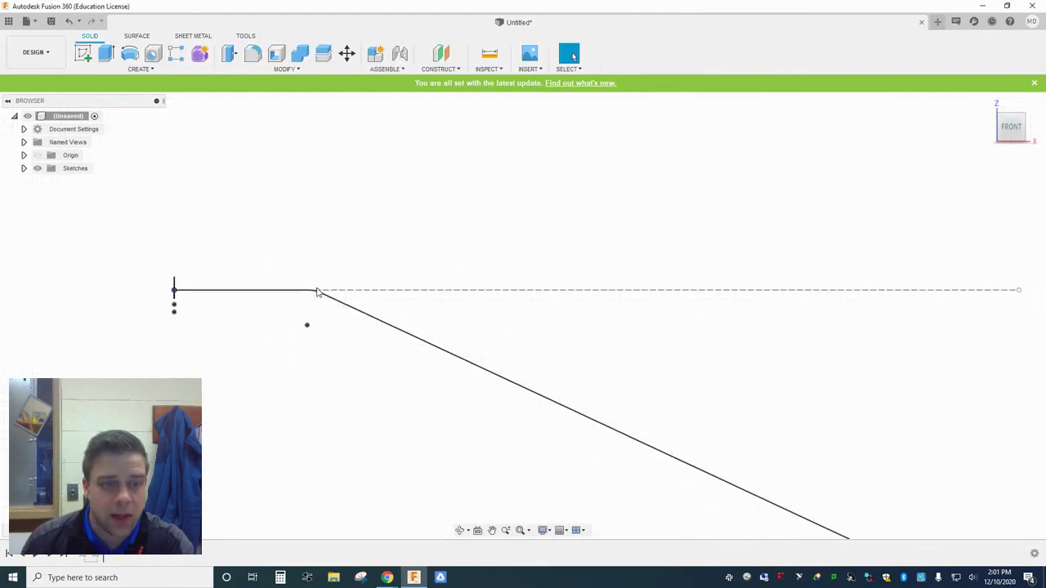
scroll(317, 292, "up", 2)
left_click(987, 103)
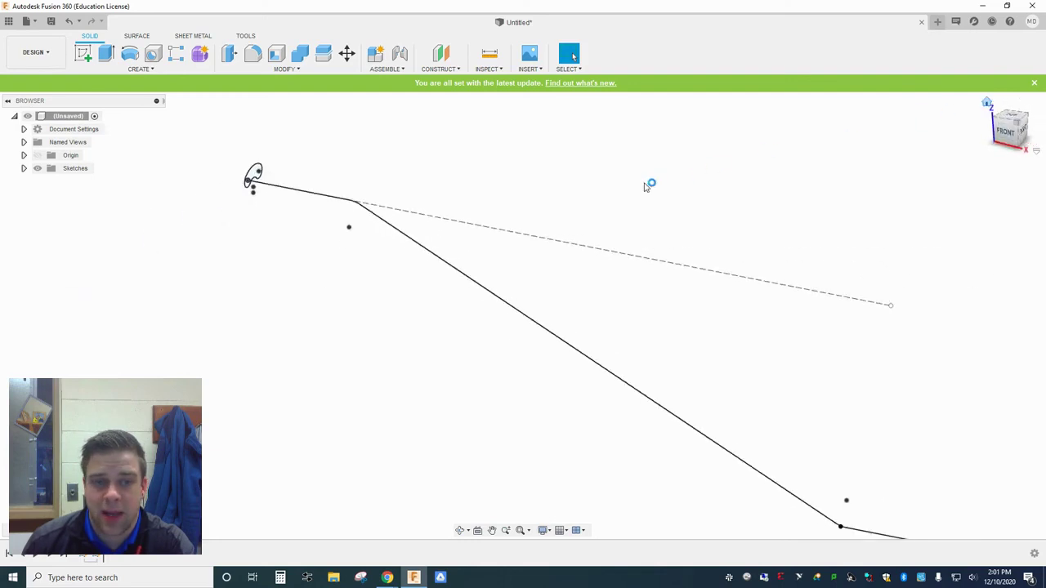
left_click(139, 69)
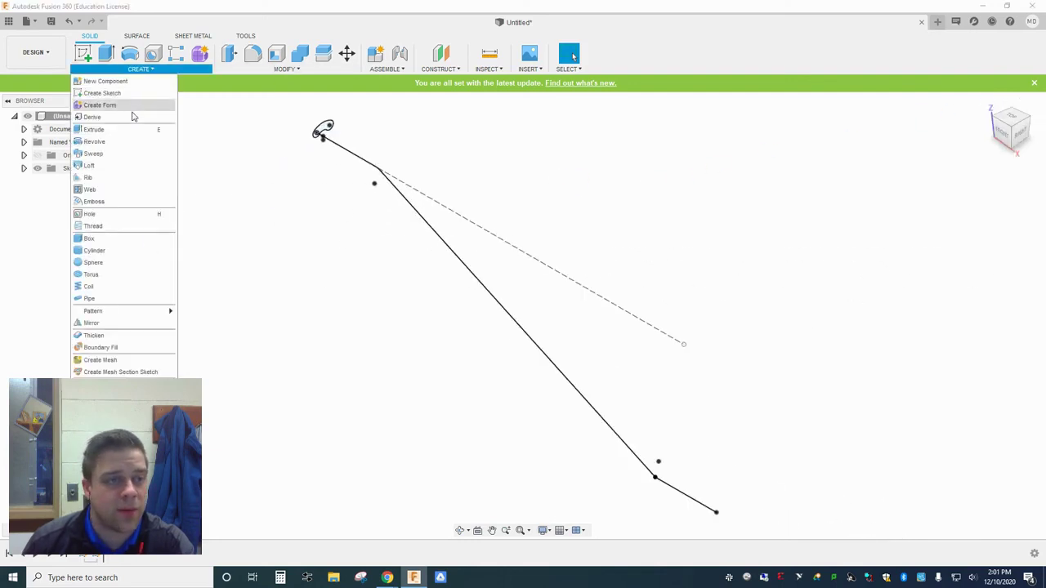
left_click(94, 153)
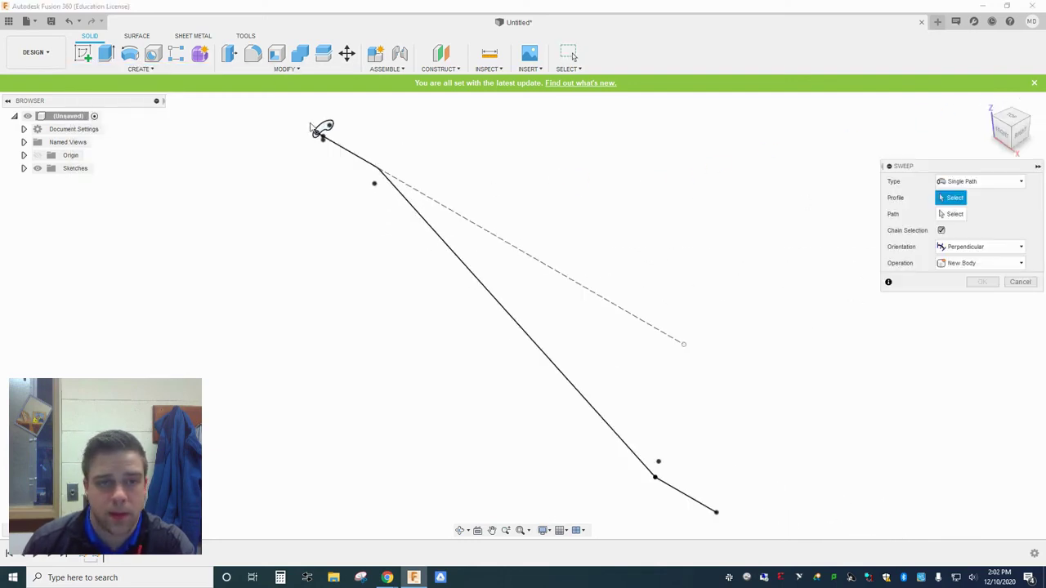
scroll(319, 133, "up", 3)
left_click(336, 144)
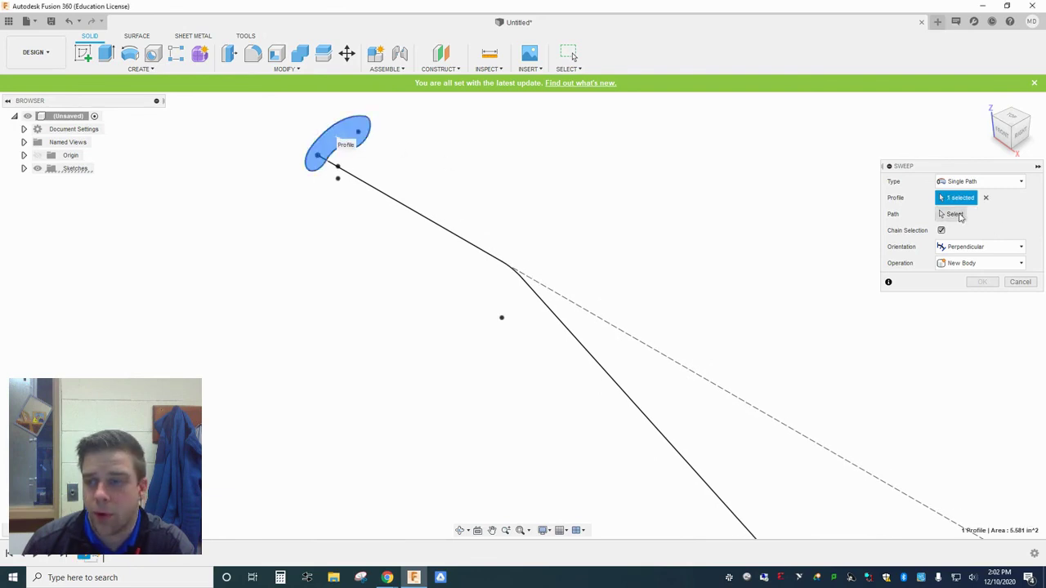
left_click(959, 217)
left_click(512, 262)
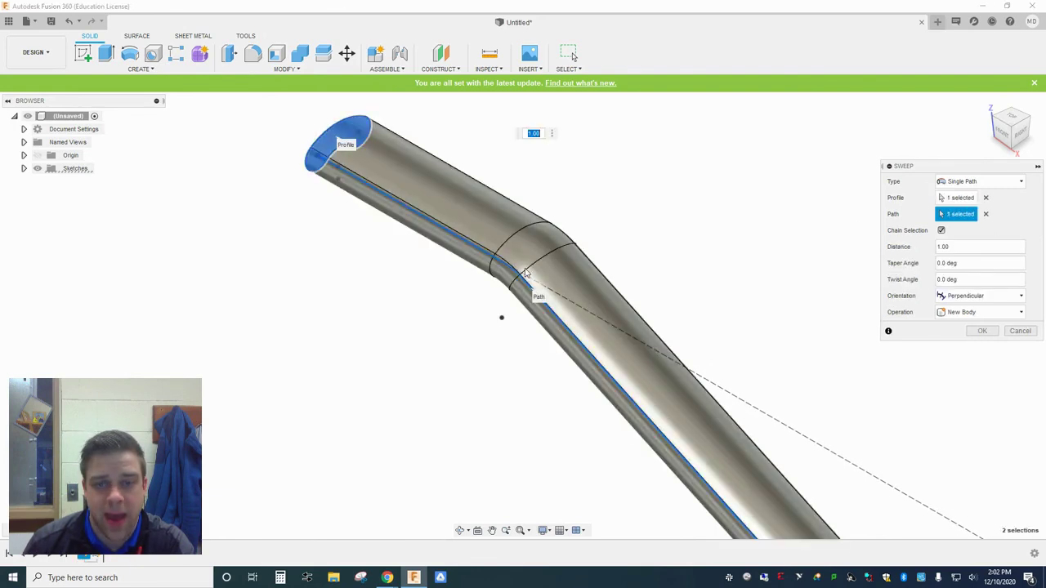
scroll(525, 272, "down", 5)
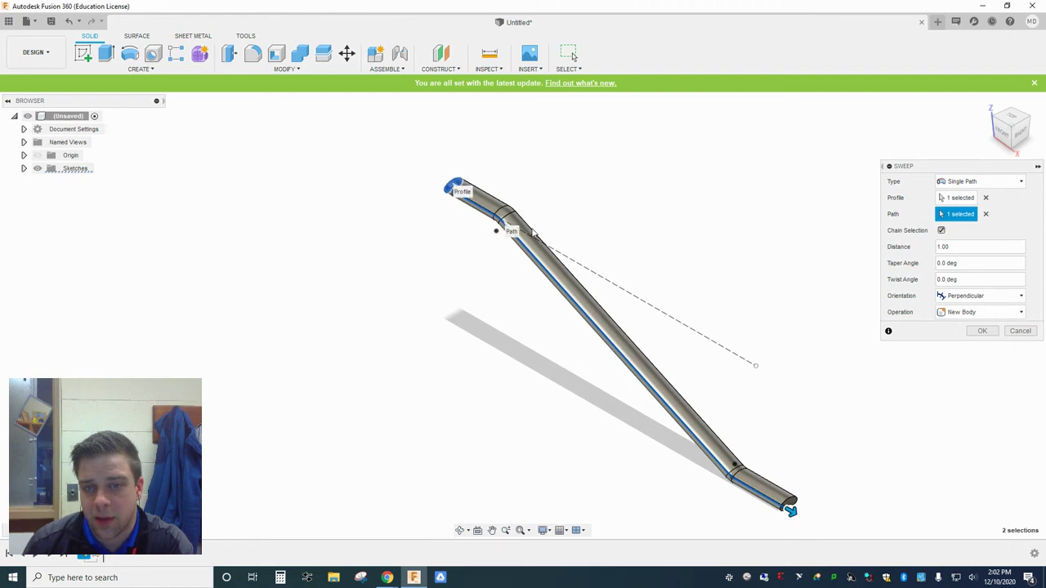
scroll(532, 234, "up", 5)
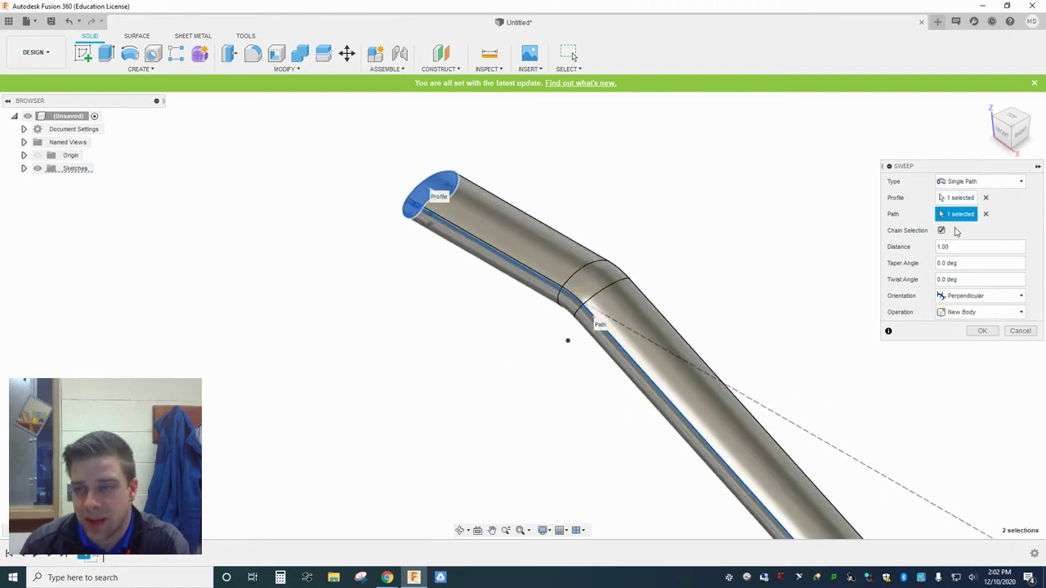
Set the sweep's Twist Angle to 180 and inspect the spiralling preview
left_click(965, 280)
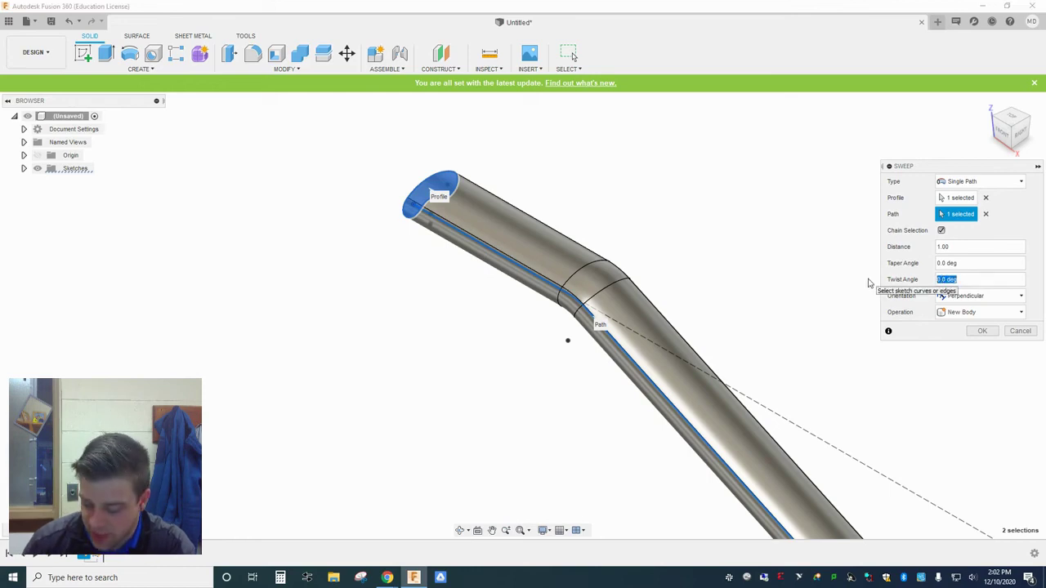
type("180")
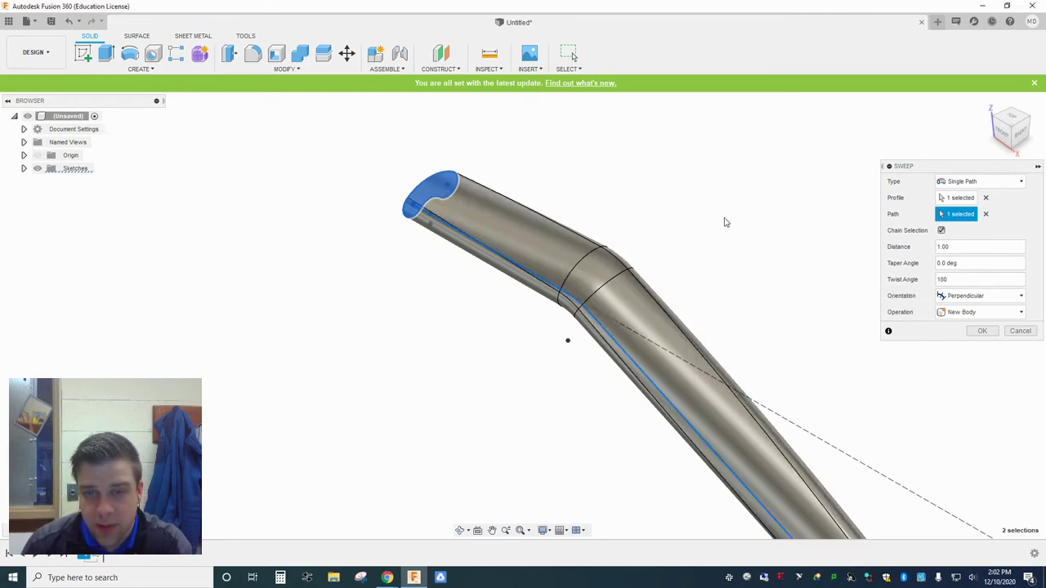
scroll(653, 211, "down", 3)
scroll(529, 202, "down", 4)
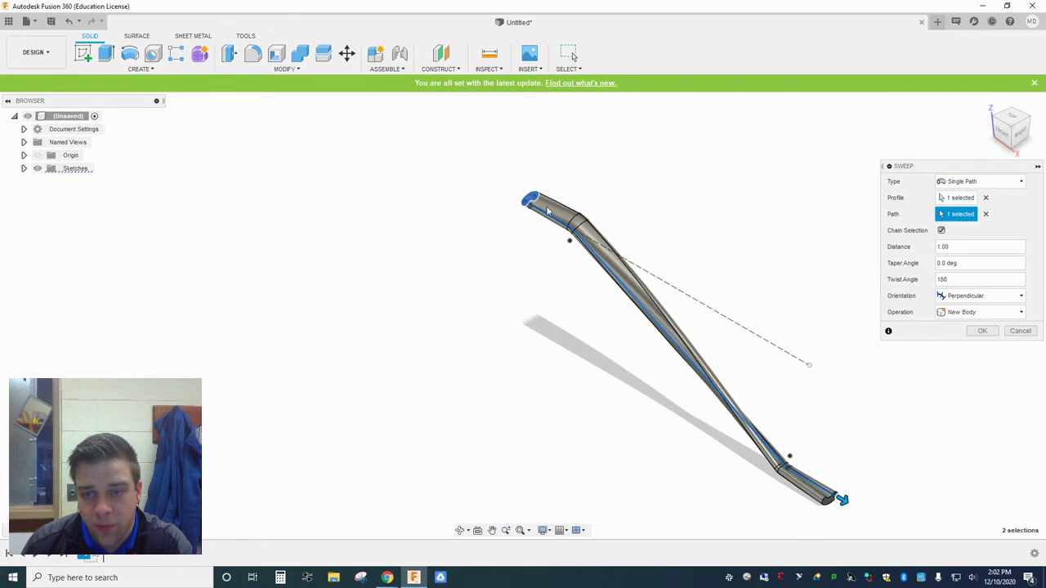
scroll(641, 314, "up", 3)
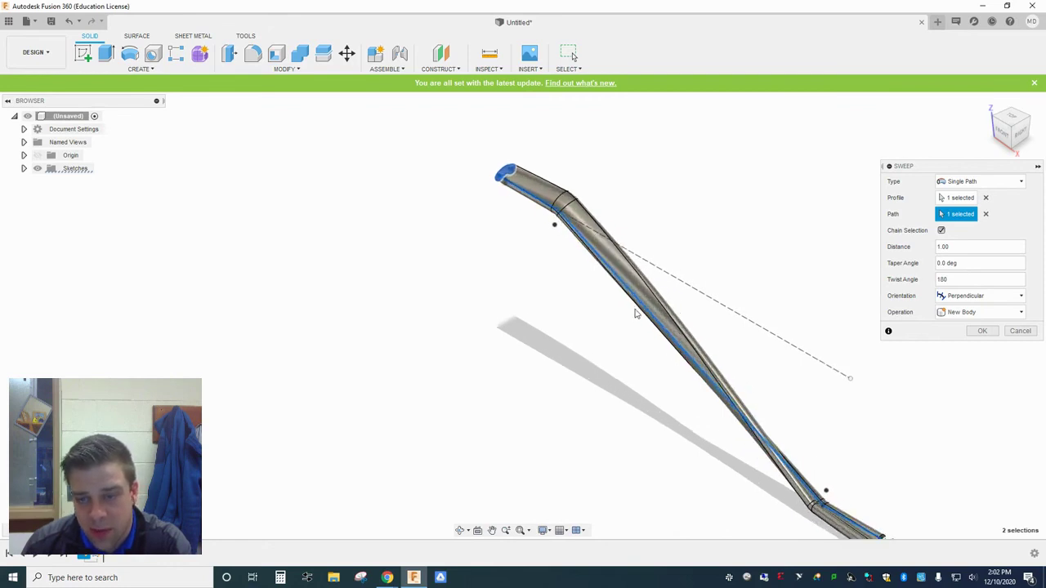
scroll(637, 307, "down", 3)
scroll(825, 490, "up", 2)
scroll(825, 494, "up", 3)
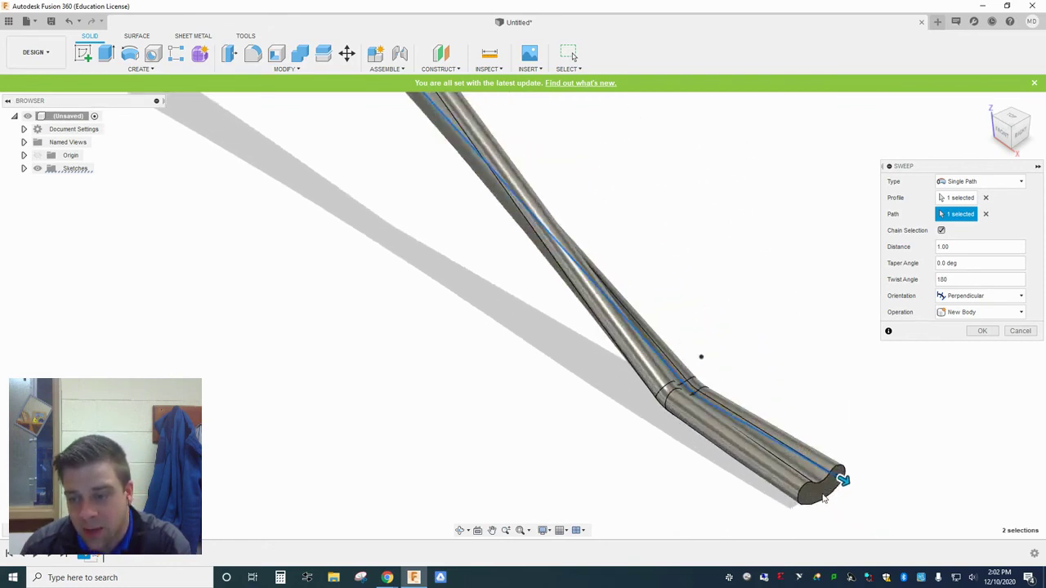
scroll(812, 493, "down", 4)
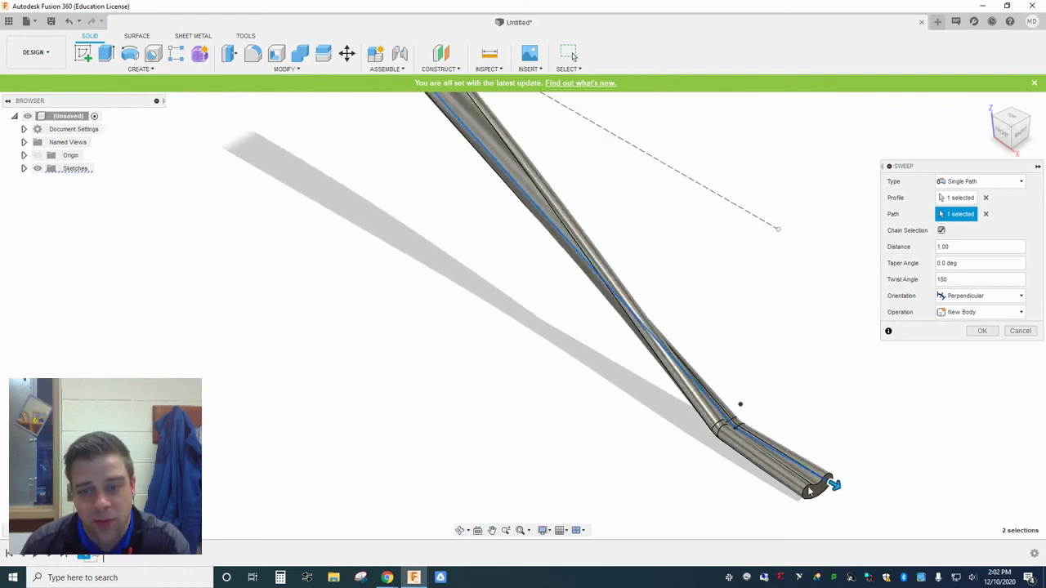
scroll(491, 133, "up", 4)
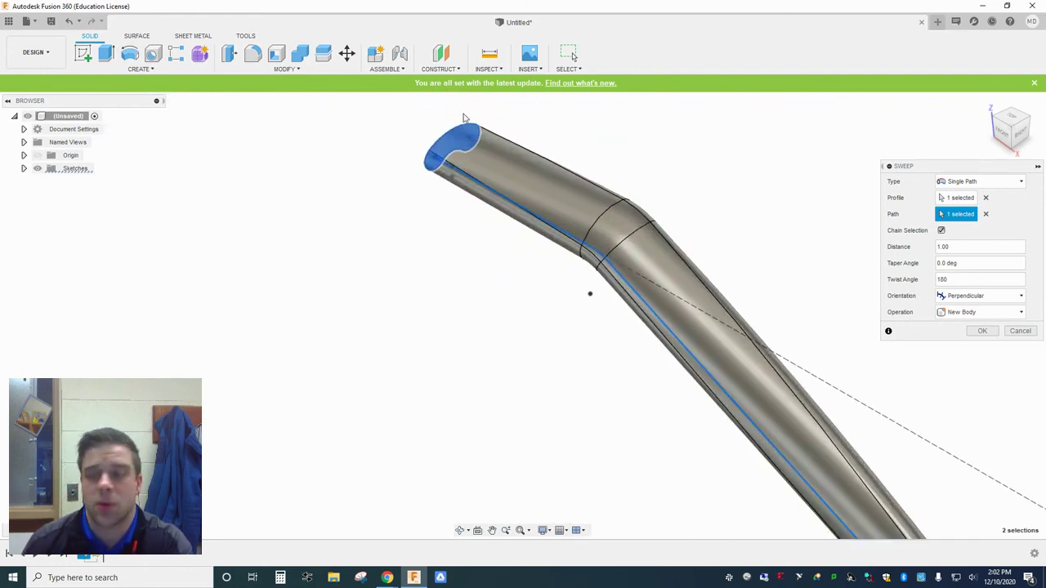
Reset the Twist Angle to 0 for a straight, untwisted sweep
left_click(995, 279)
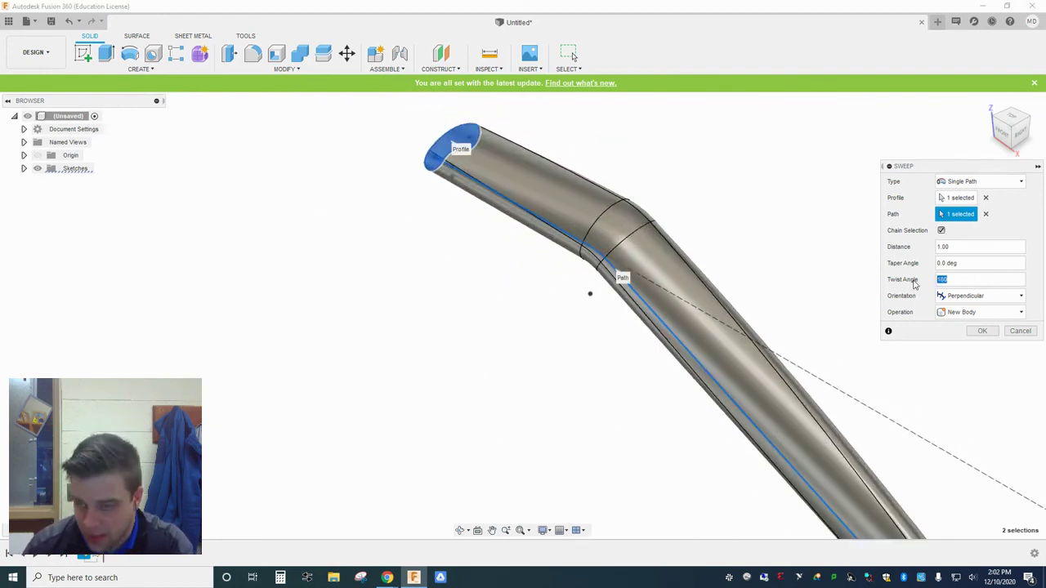
type("0")
key("Tab")
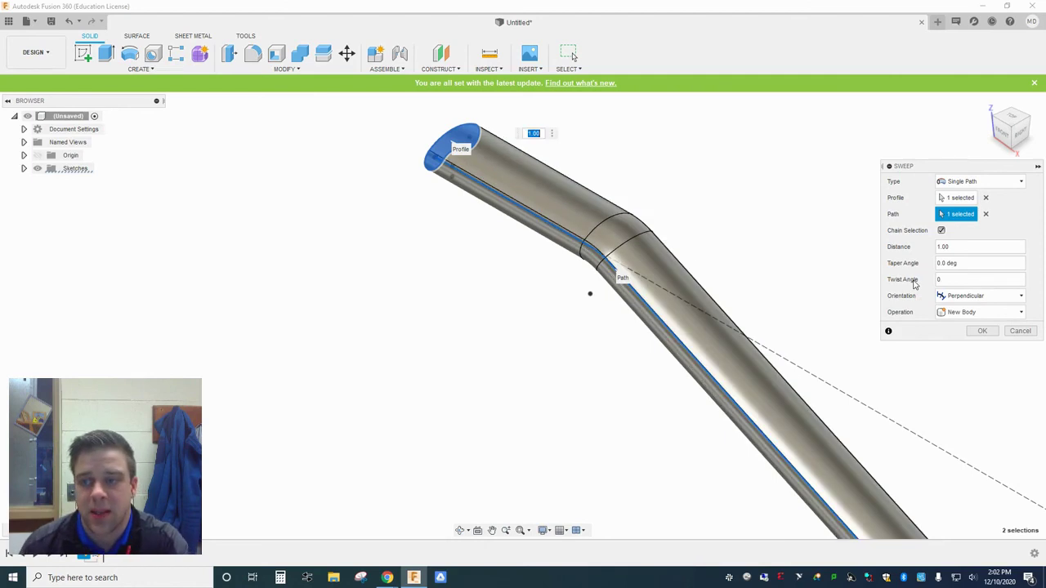
Create the swept handrail body and switch the visual style to Shaded without edges
left_click(983, 331)
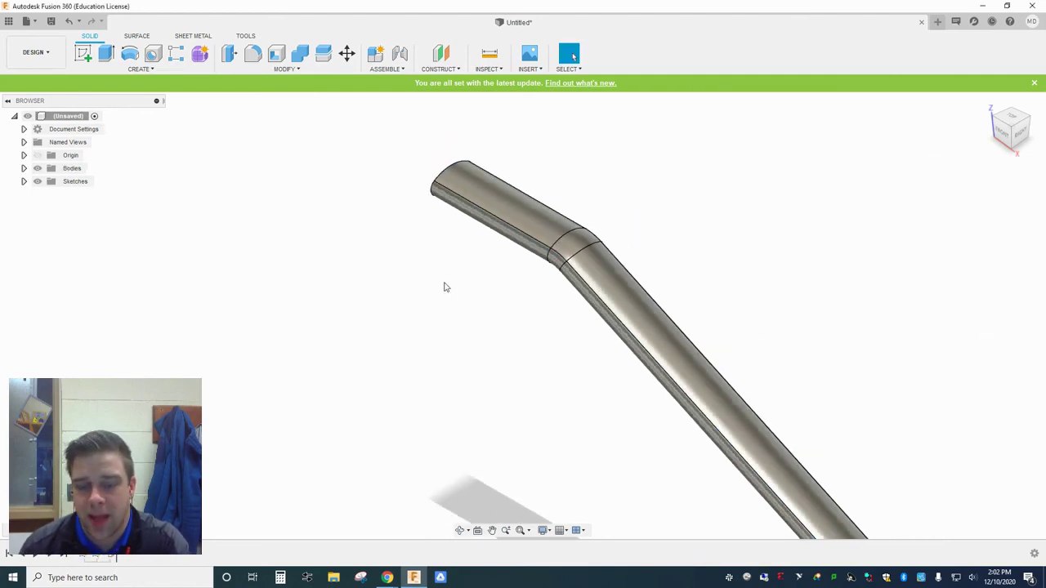
left_click(542, 530)
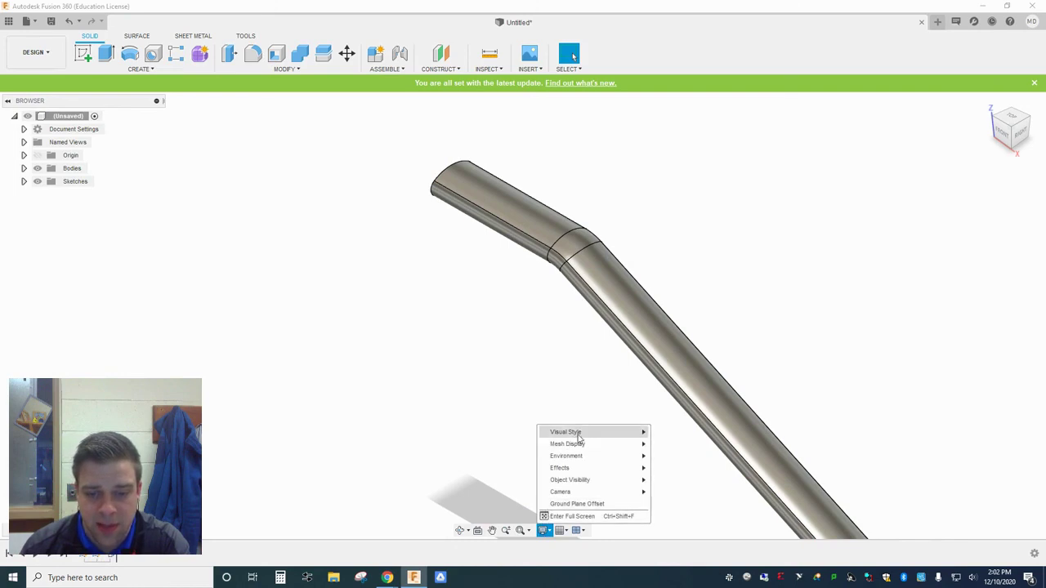
left_click(663, 433)
scroll(561, 346, "down", 5)
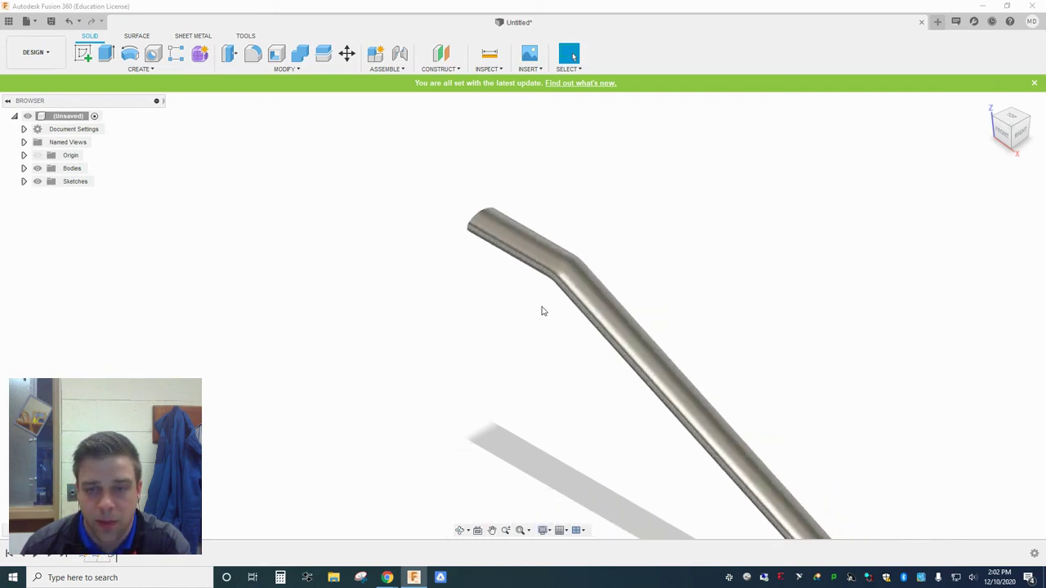
scroll(781, 494, "up", 3)
scroll(781, 494, "up", 2)
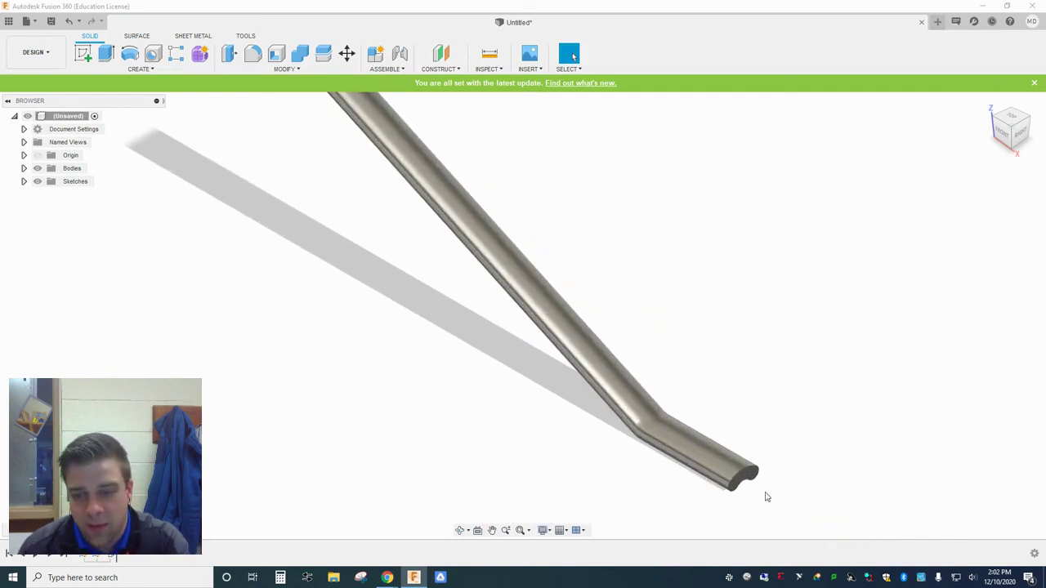
scroll(765, 496, "down", 4)
scroll(550, 210, "up", 1)
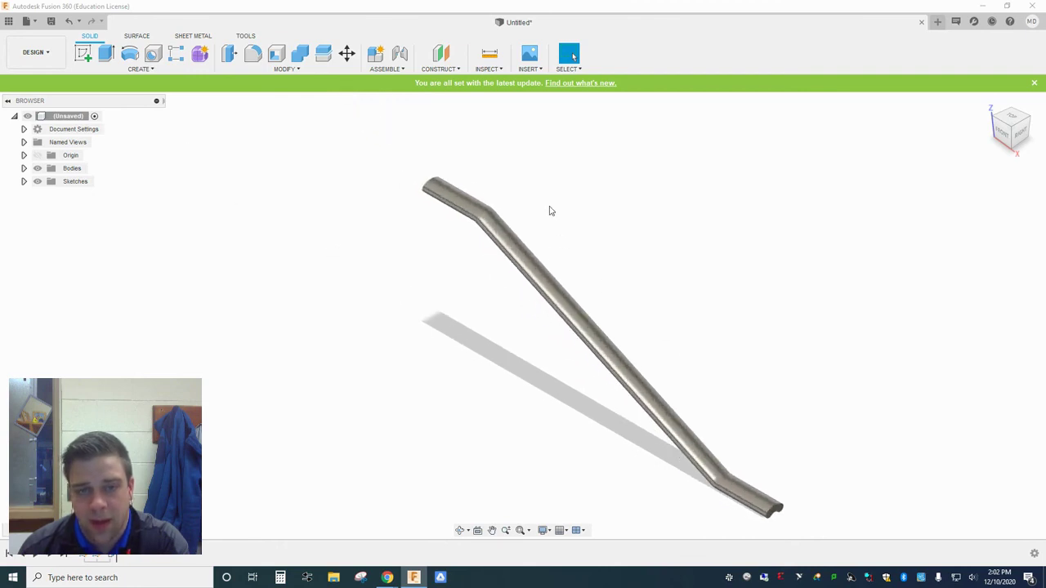